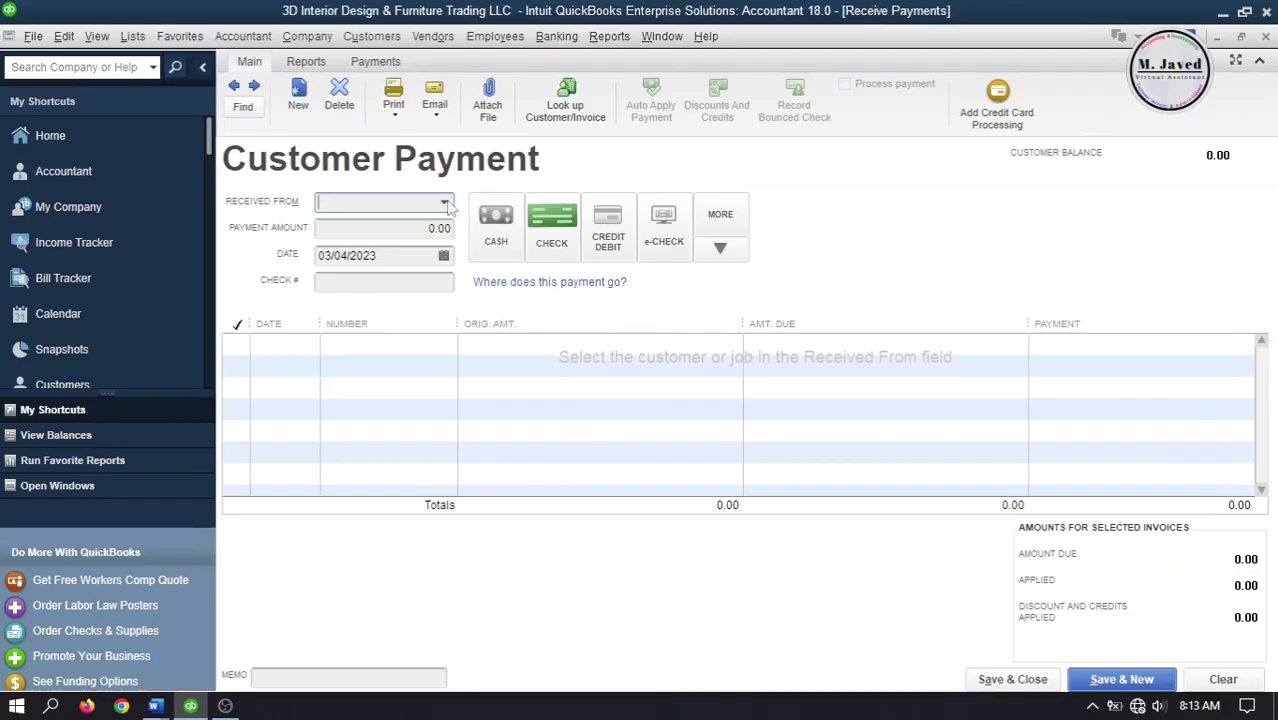
- Restore the QuickBooks window to show the 3D Interior Design & Furniture Trading LLC Home page
left_click(444, 202)
left_click(391, 262)
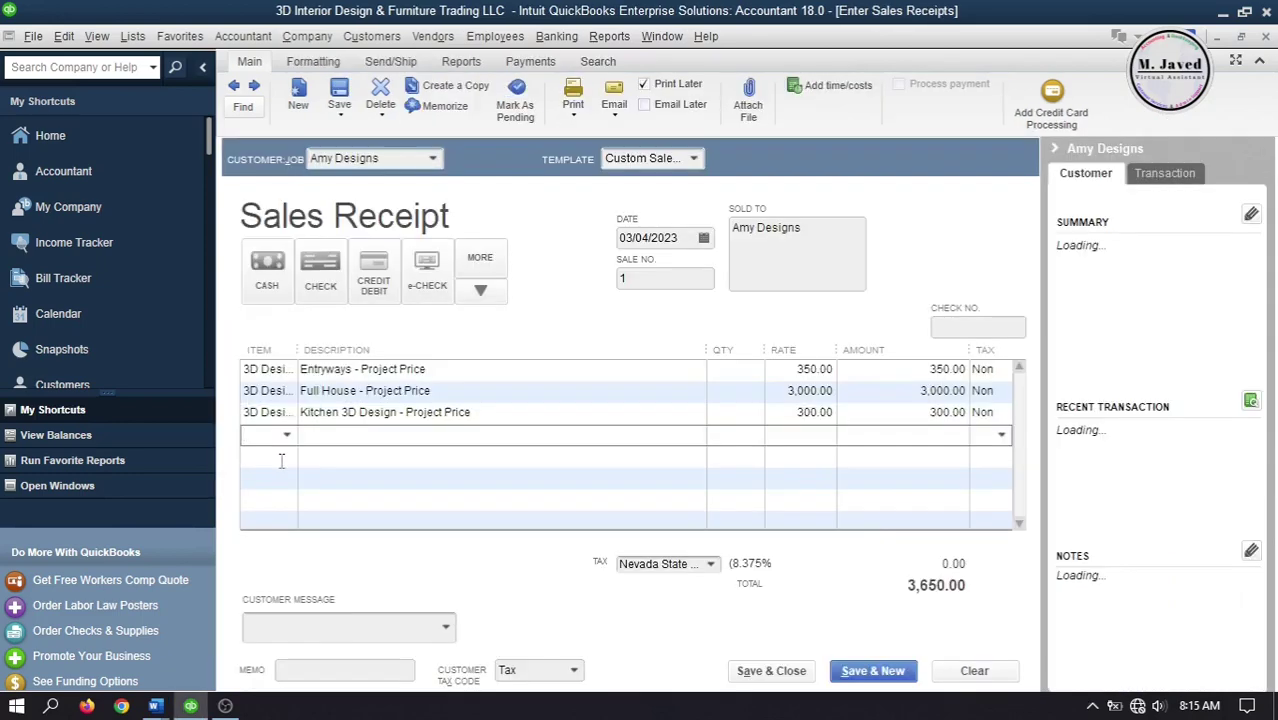
left_click(281, 456)
left_click(285, 456)
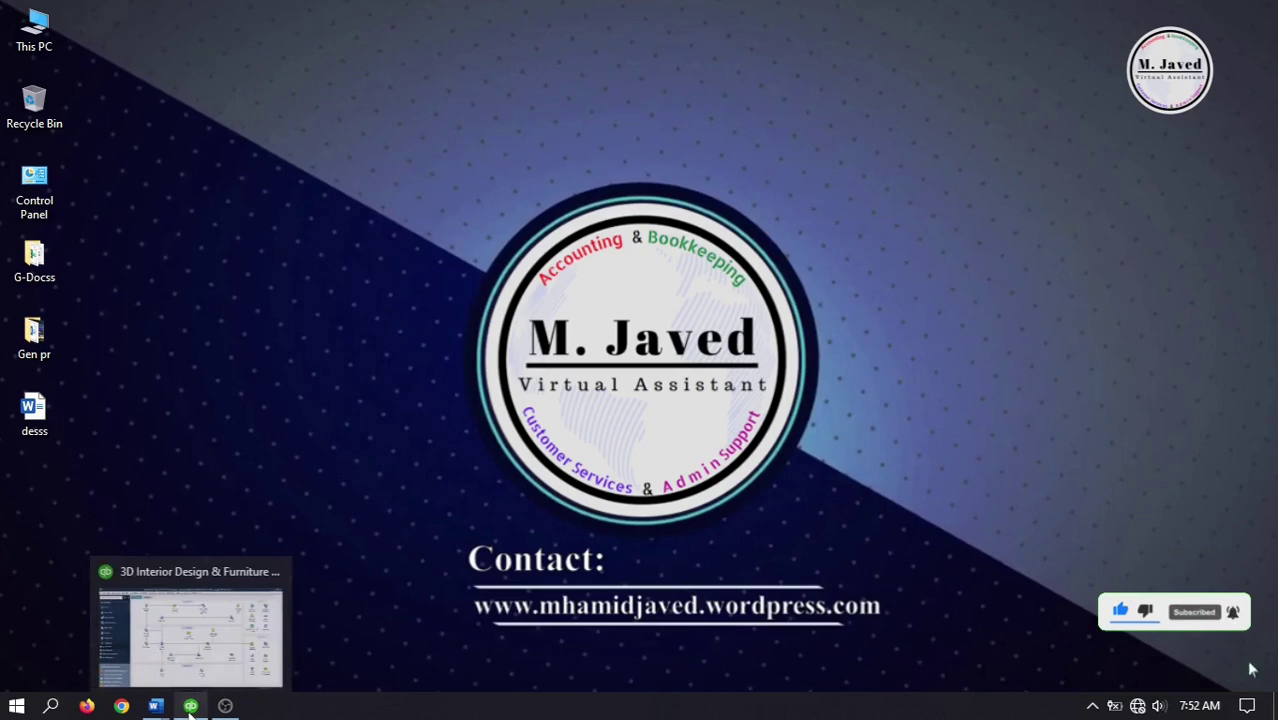
left_click(190, 706)
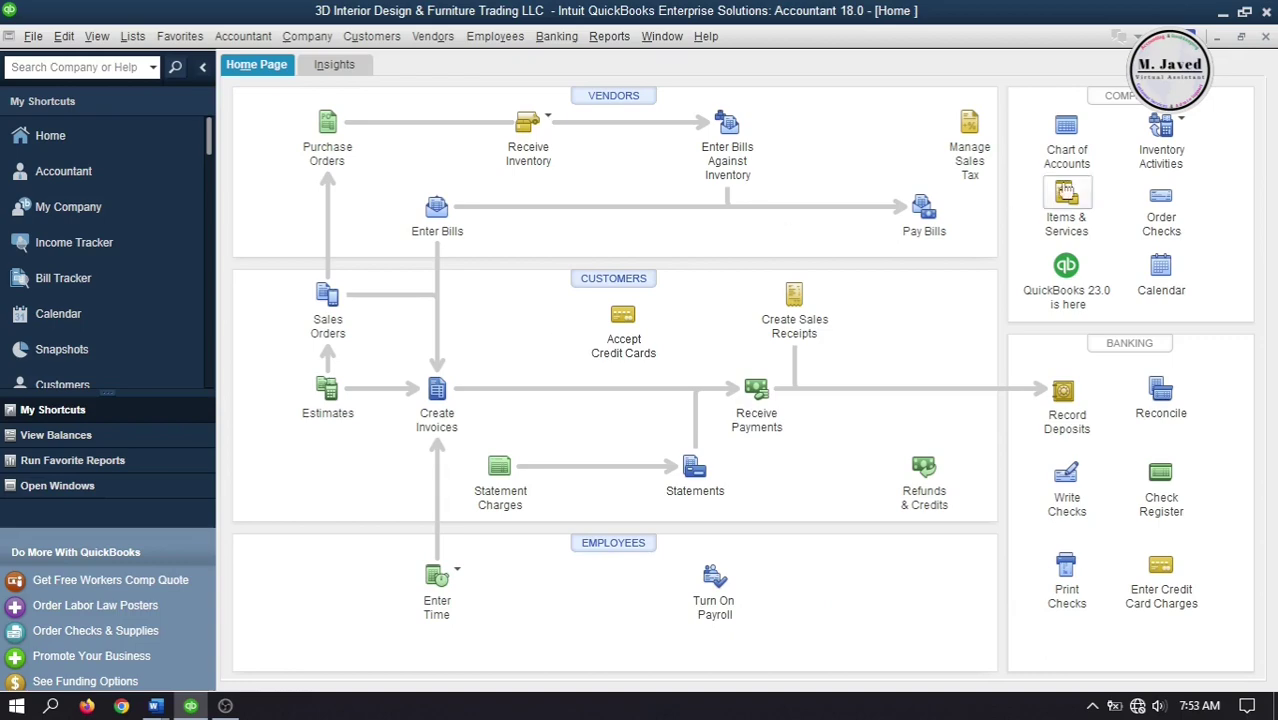
- Open the Item List and search it for 'Discount', finding no matching item
left_click(1064, 192)
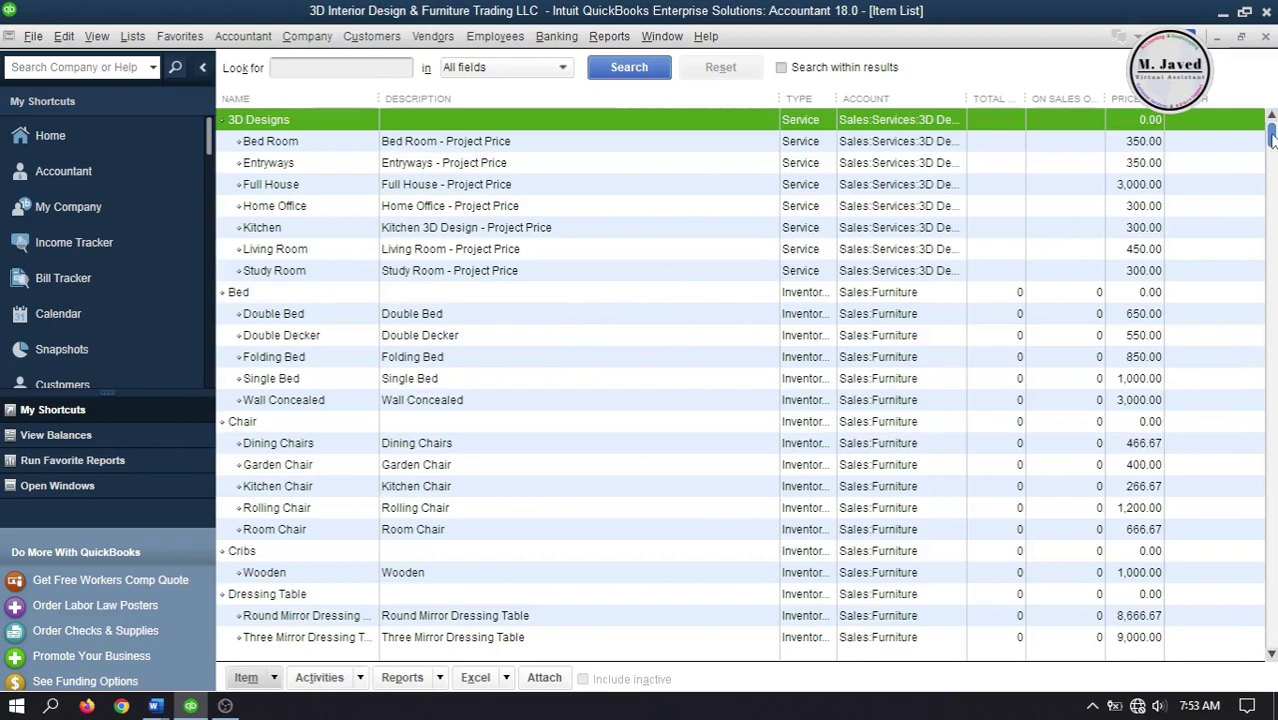
mouse_move(1272, 138)
left_mouse_down()
mouse_move(1271, 355)
mouse_move(1271, 136)
left_mouse_up()
left_click(358, 68)
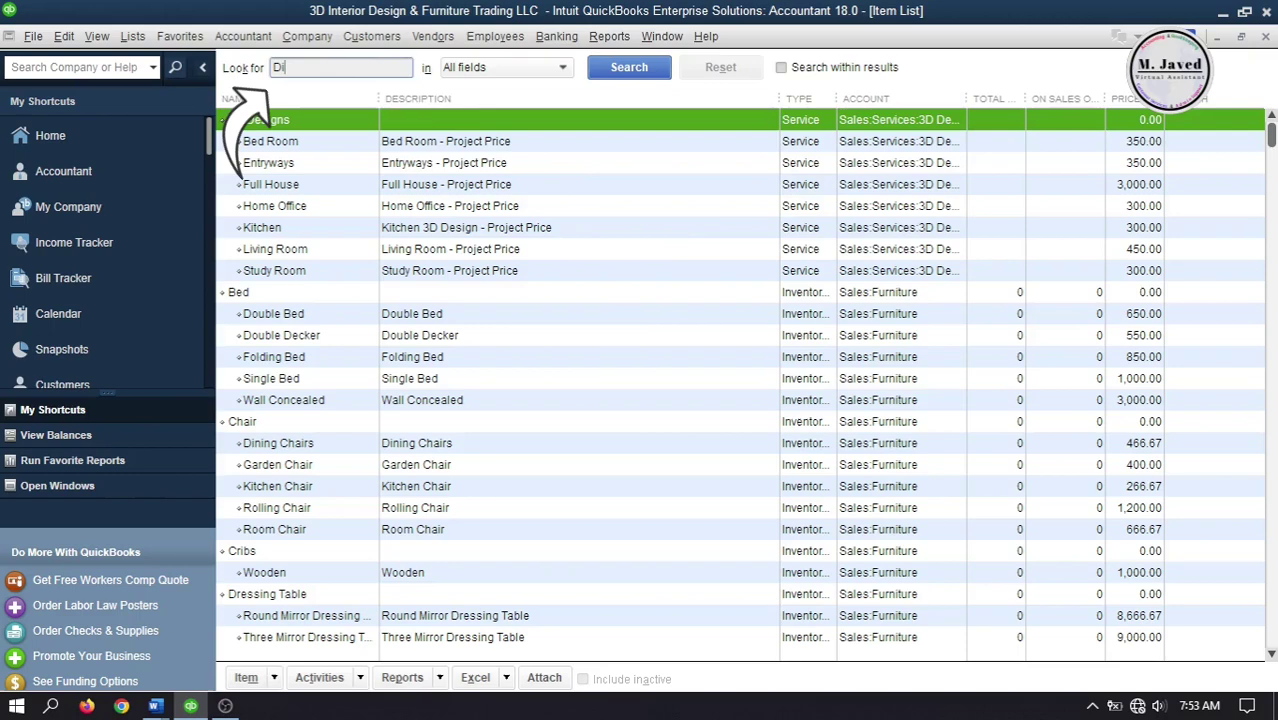
type("Discoun")
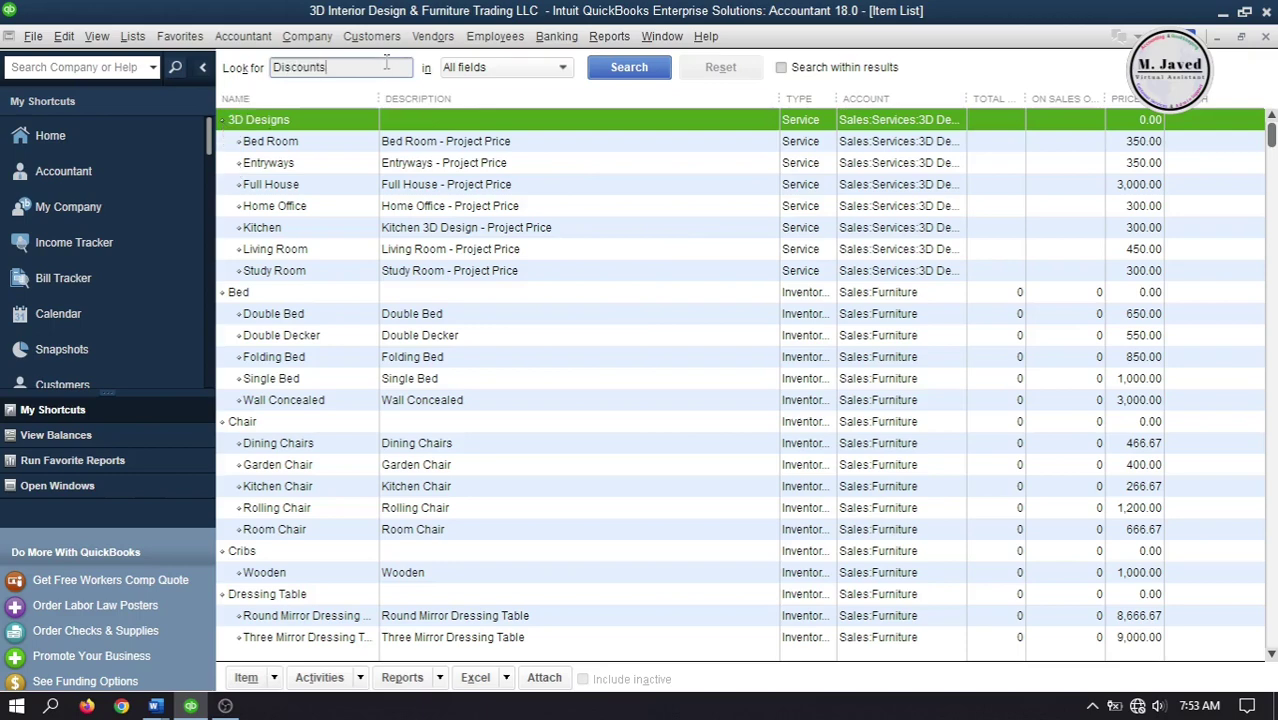
type("t")
left_click(612, 70)
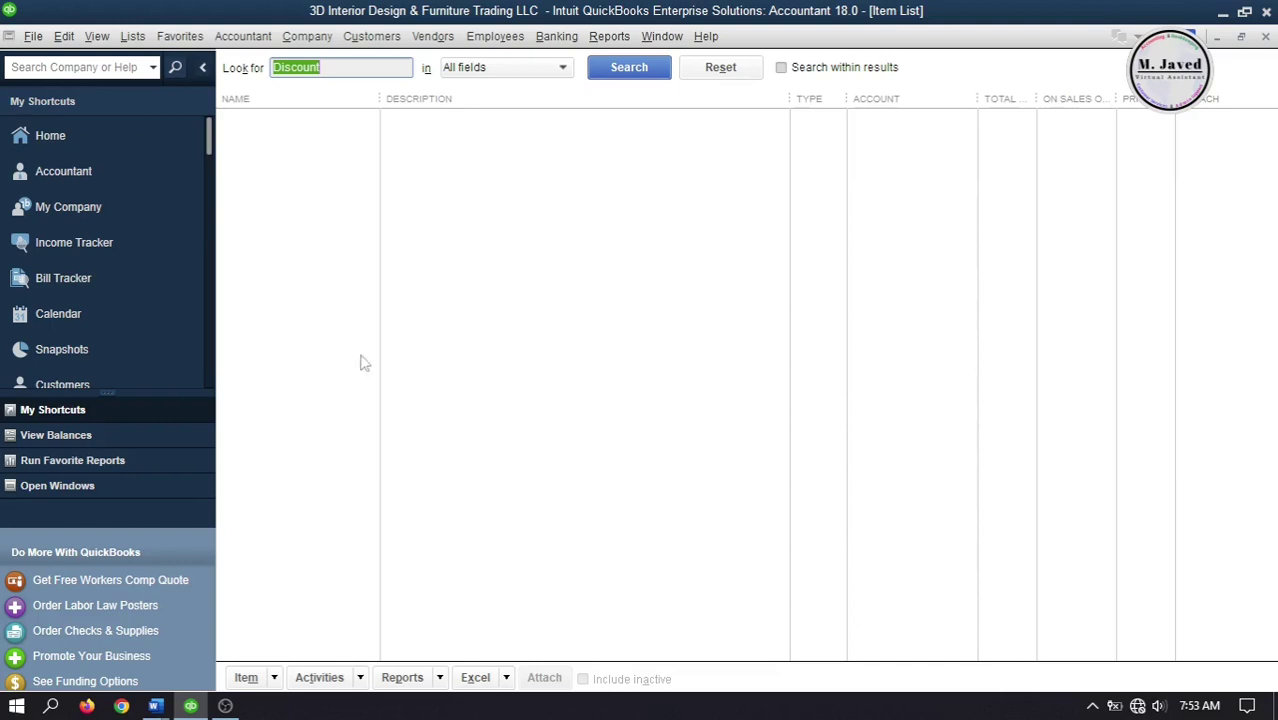
- Start a new top-level Discount-type item with name and description 'Discount'
left_click(246, 678)
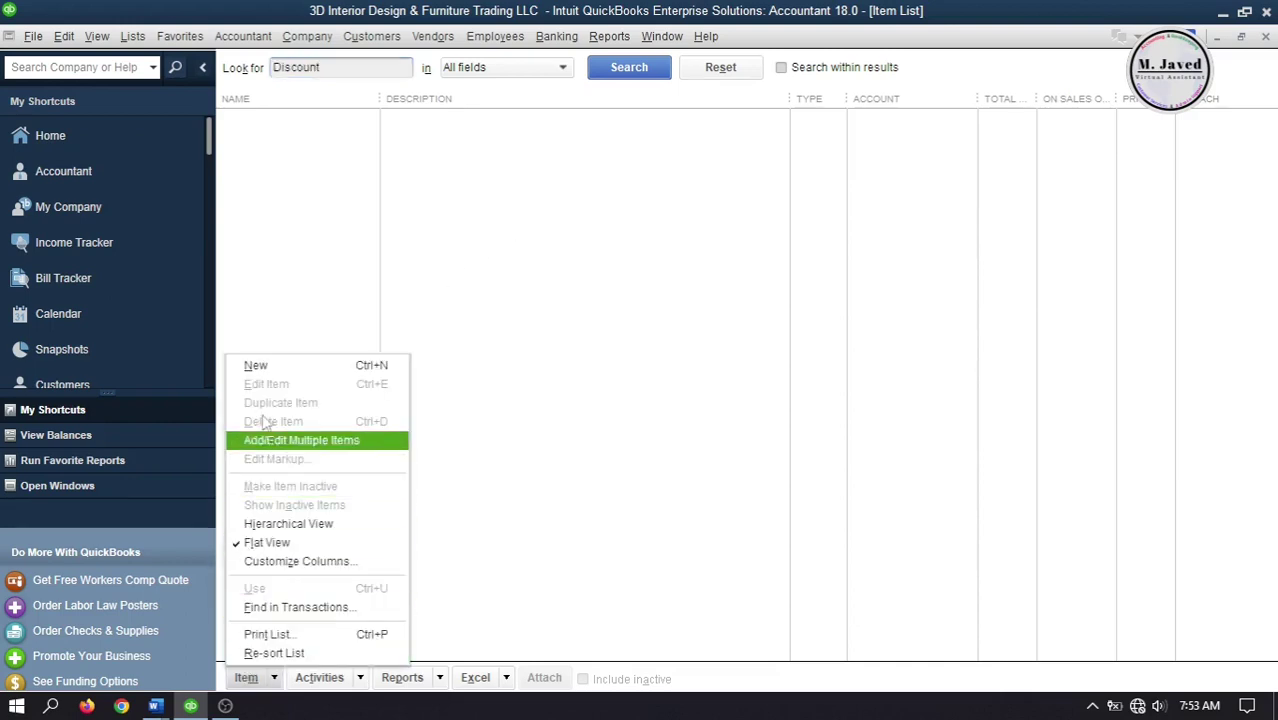
left_click(258, 362)
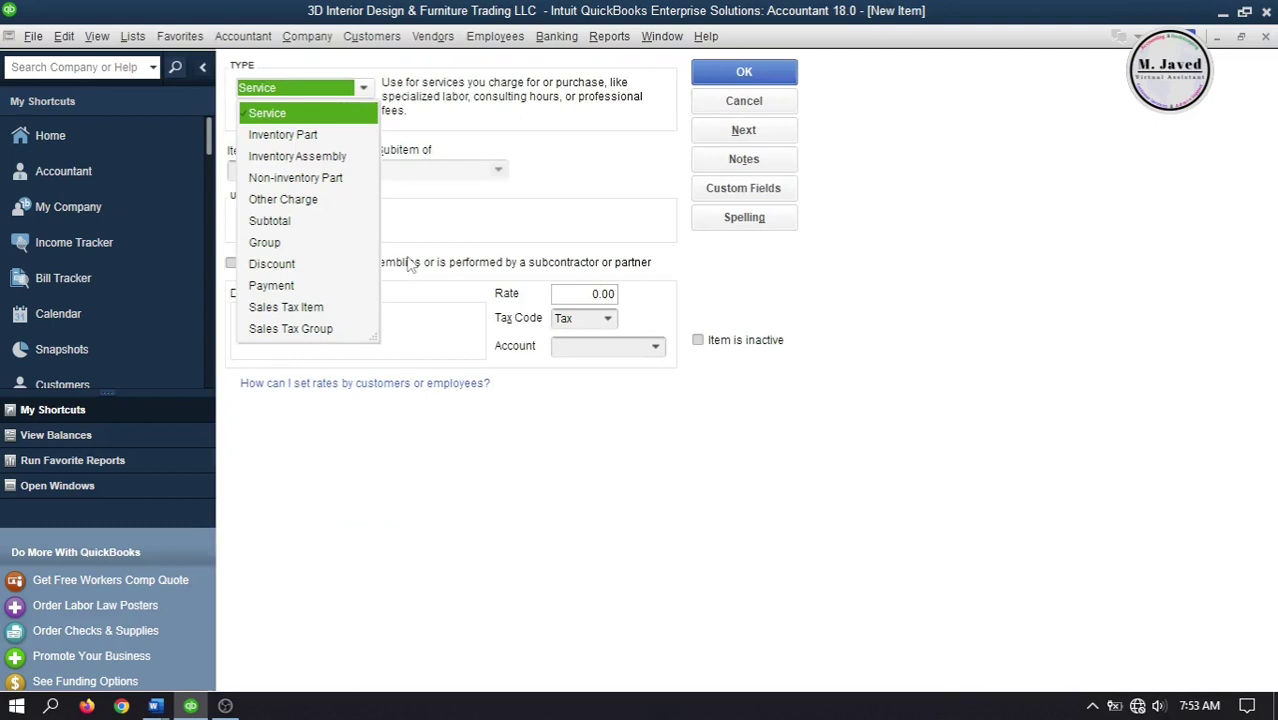
left_click(367, 94)
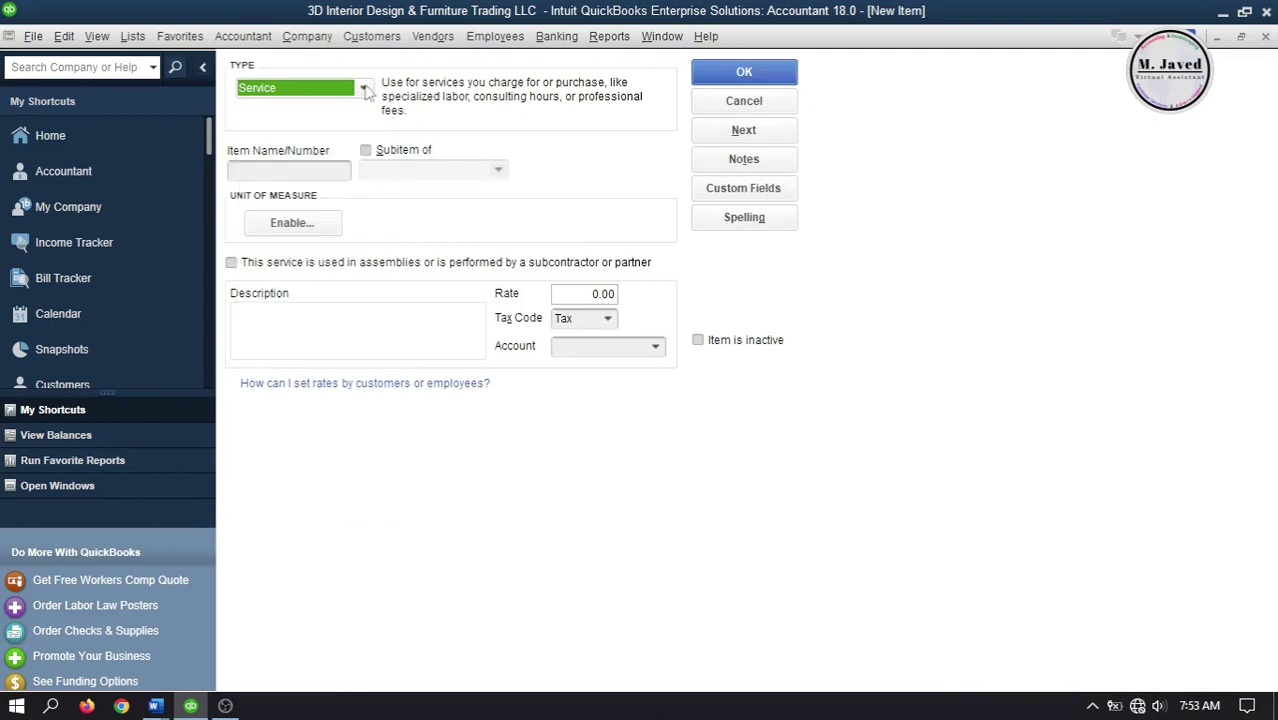
left_click(363, 90)
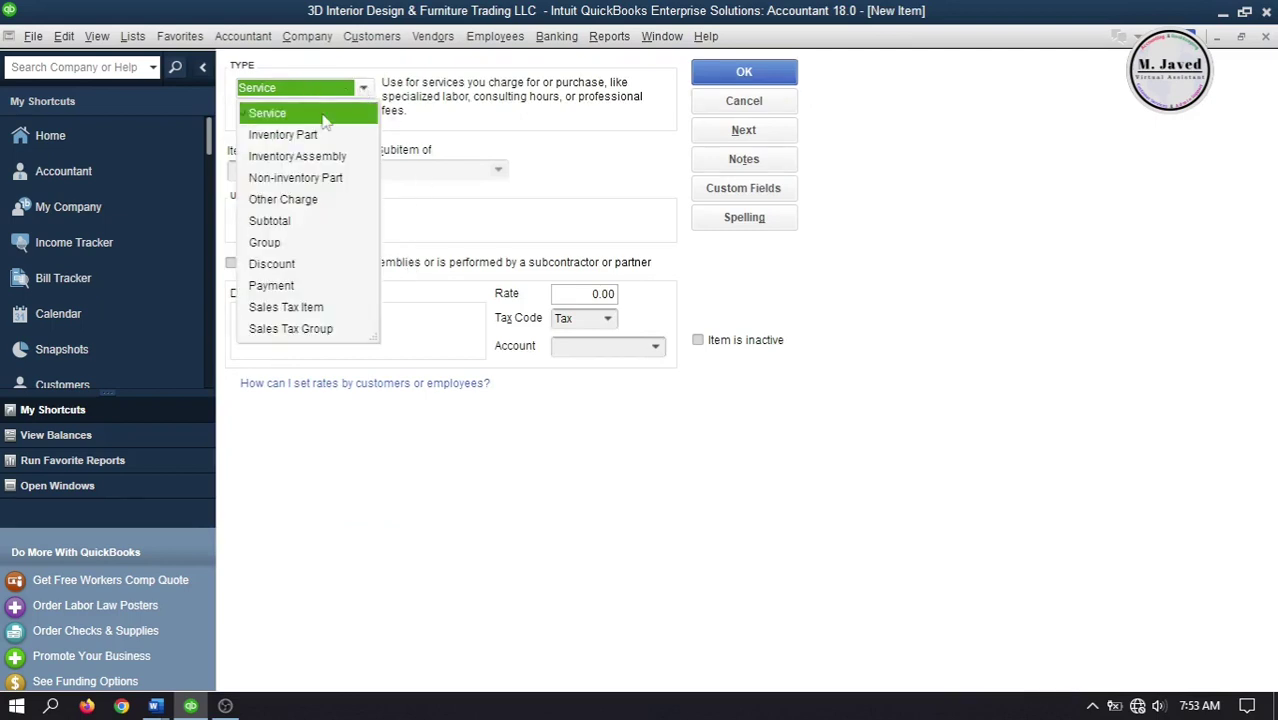
left_click(297, 263)
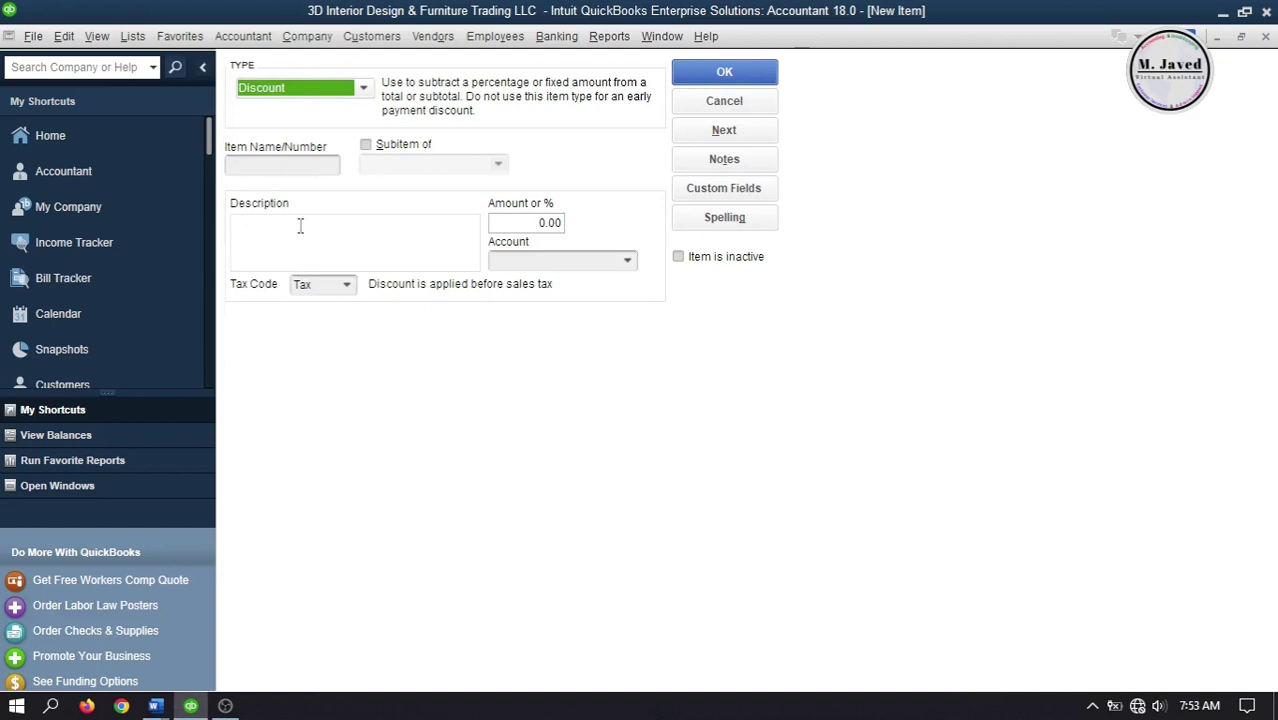
left_click(300, 165)
type("Discount")
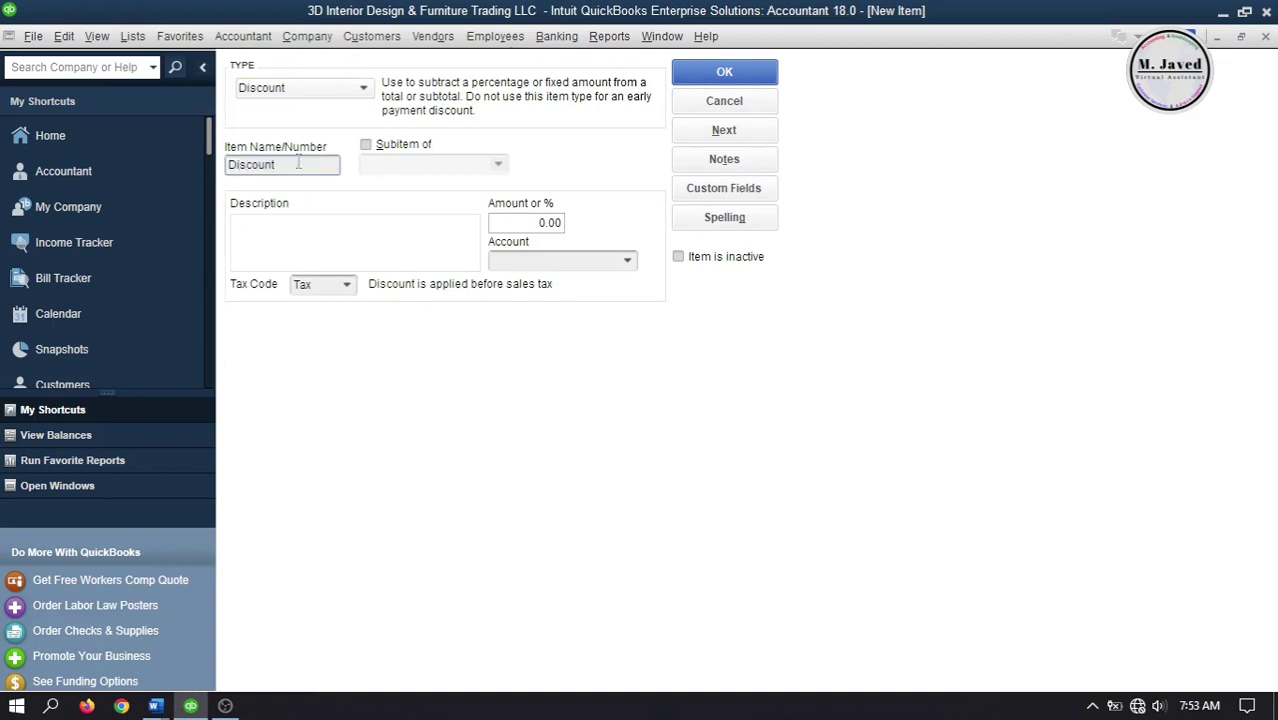
left_click(293, 236)
type("Discount")
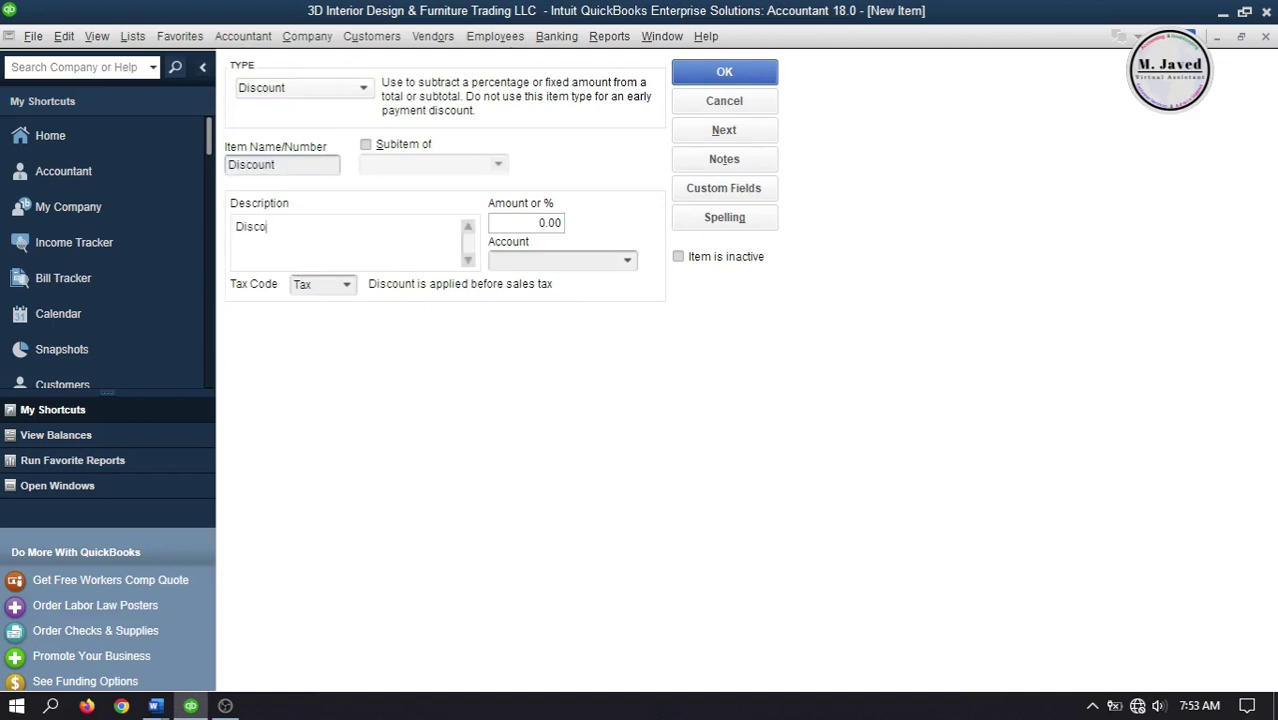
left_click(366, 146)
left_click(366, 145)
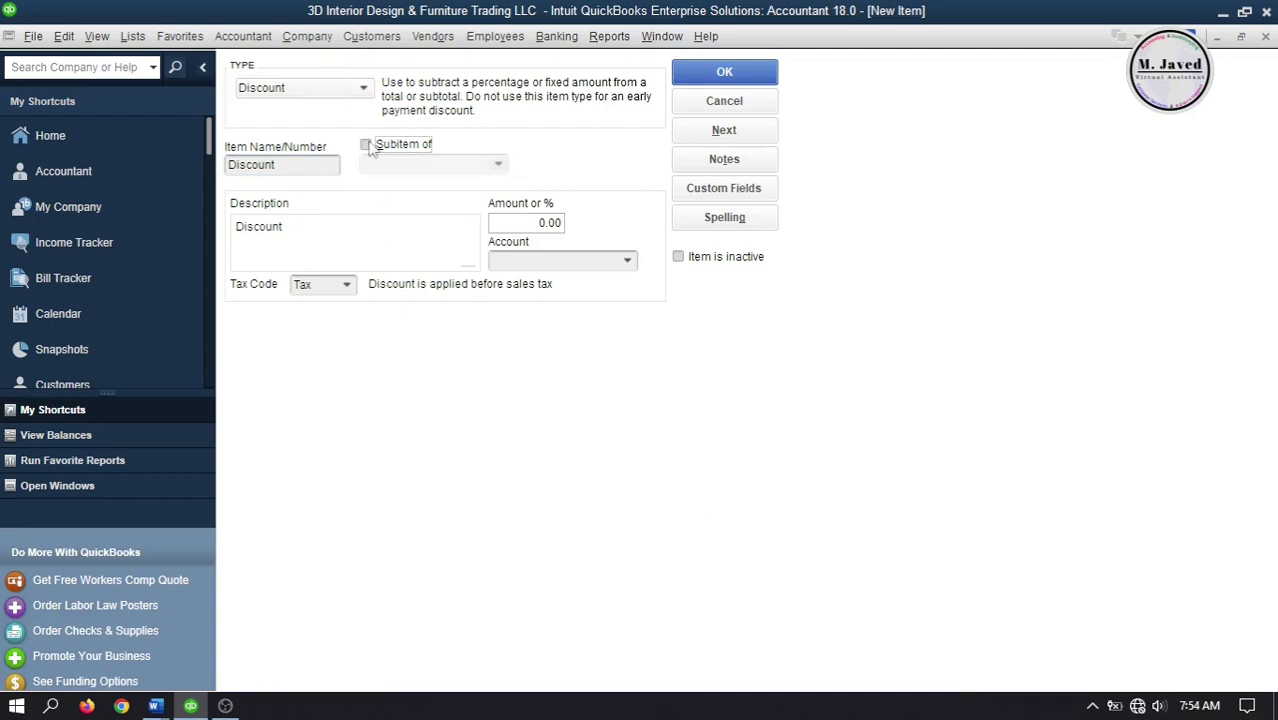
- Set the Discount item's amount to 5%
left_click(520, 223)
left_click_drag(535, 223, 566, 224)
type("50")
left_click(463, 241)
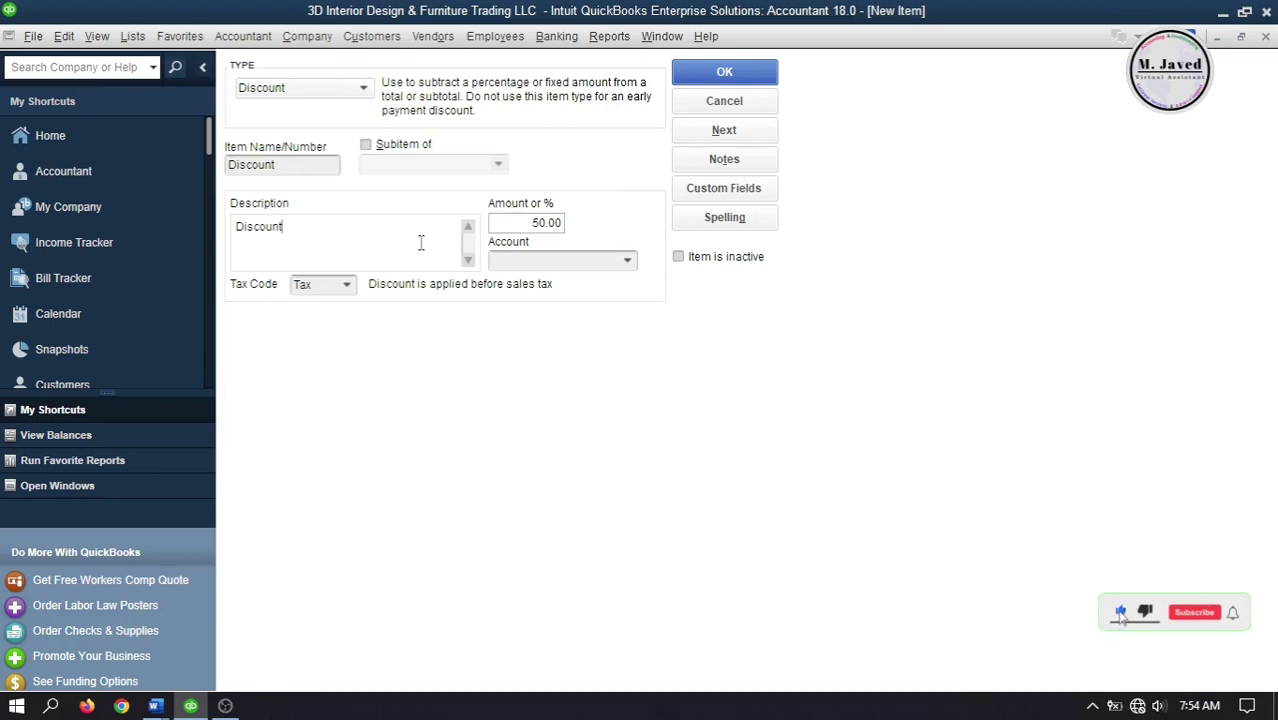
left_click_drag(498, 223, 636, 222)
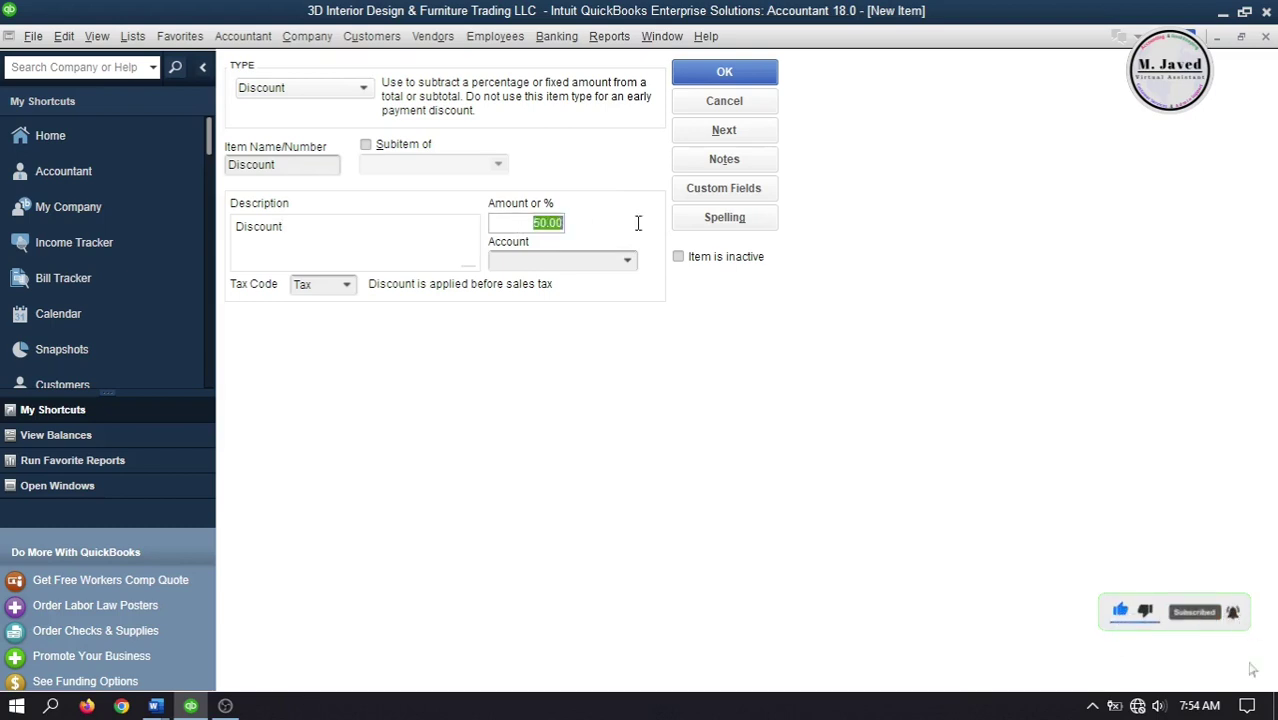
type("5")
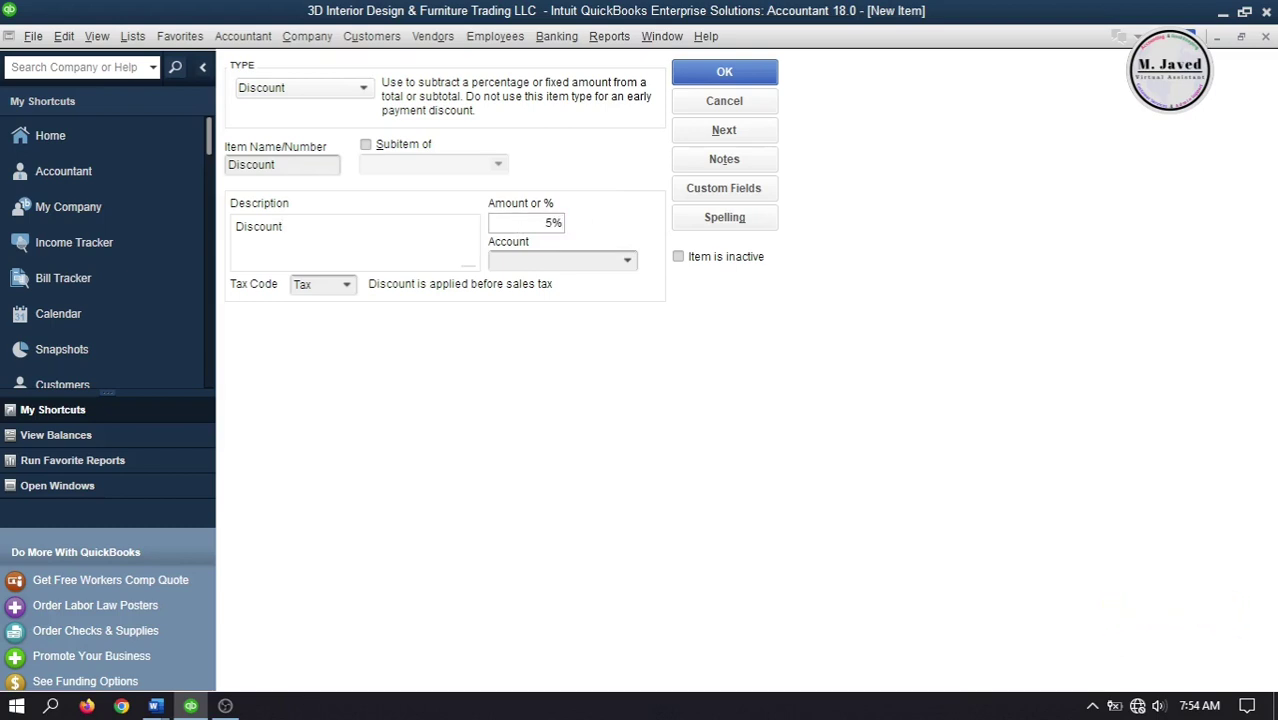
left_click(455, 240)
- Choose <Add New> in the item's Account dropdown to create a discount account
left_click(627, 262)
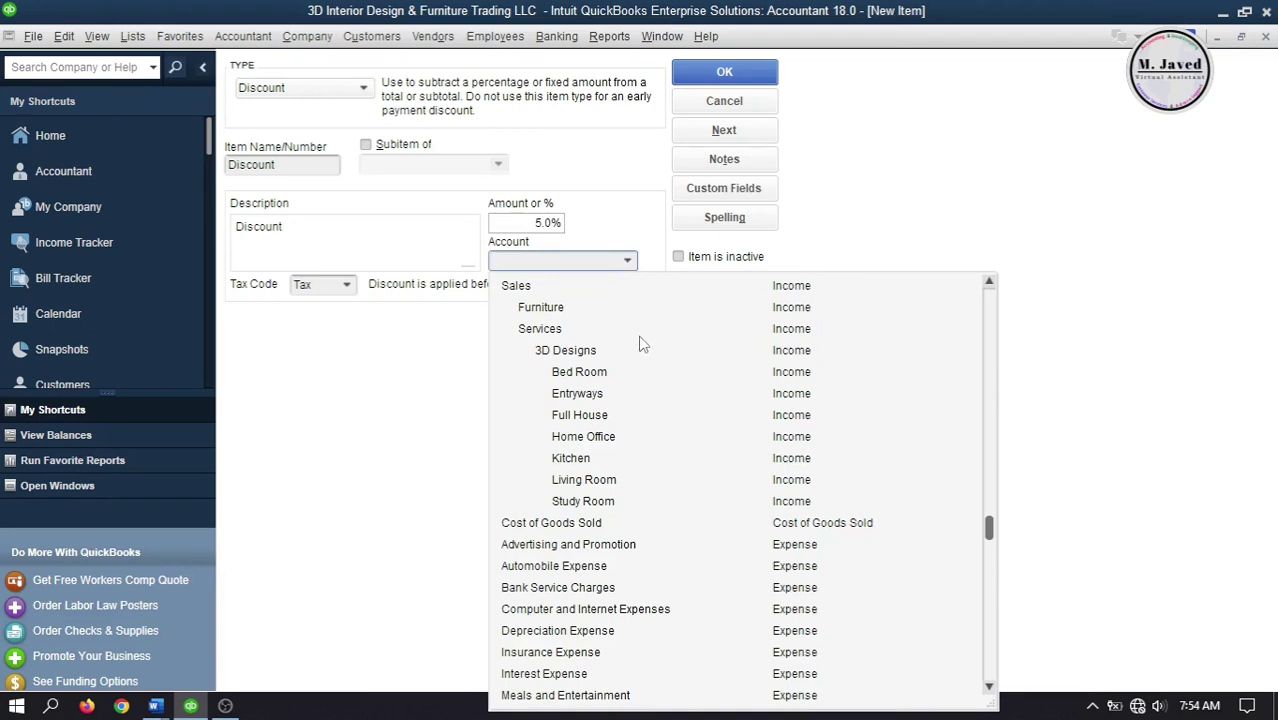
type("dis")
key("BackSpace")
key("BackSpace")
key("BackSpace")
key("BackSpace")
key("BackSpace")
key("BackSpace")
key("BackSpace")
mouse_move(988, 300)
left_mouse_down()
mouse_move(988, 385)
mouse_move(988, 290)
left_mouse_up()
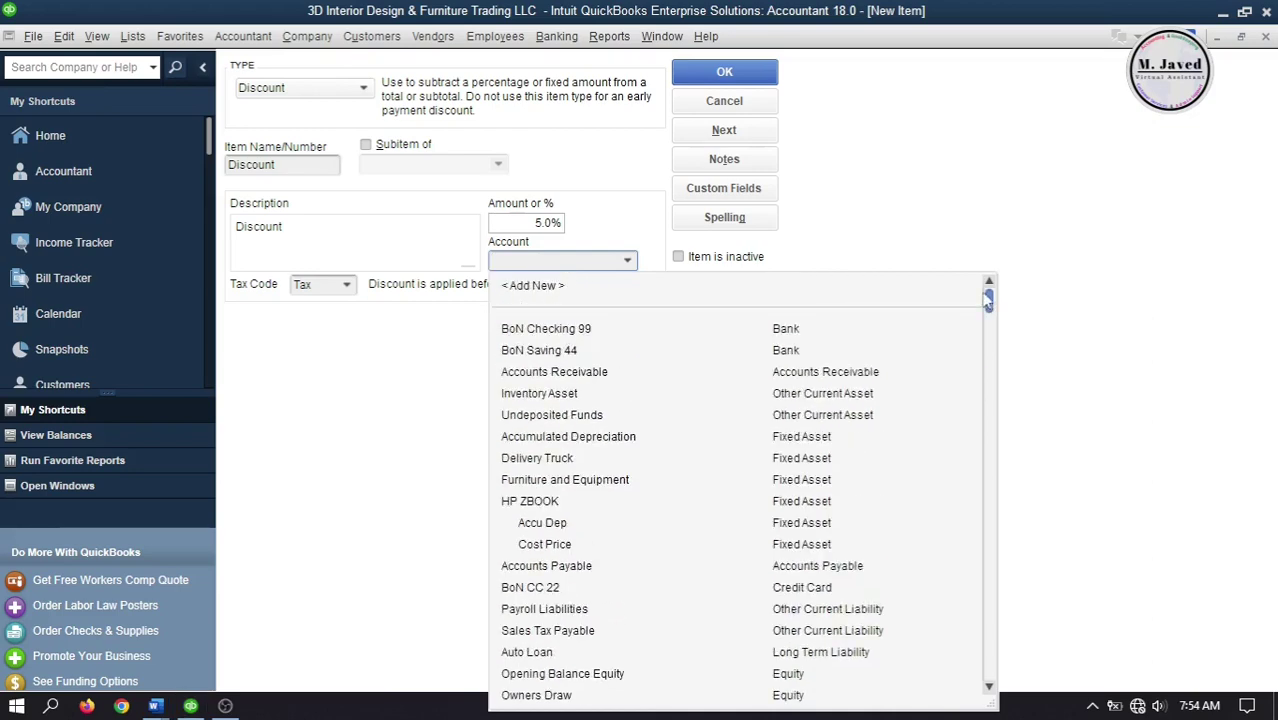
left_click(545, 286)
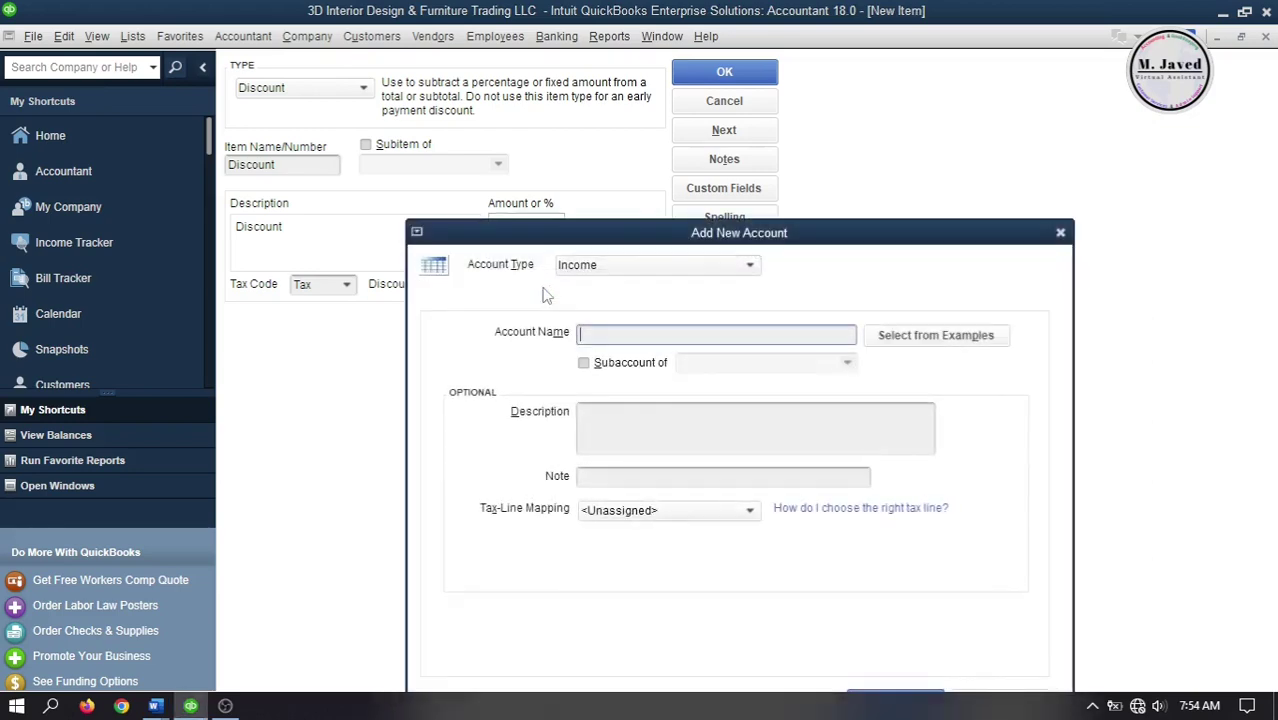
- Create an Income account named 'Discounts' with description 'Discount Giv' and save it
left_click(672, 121)
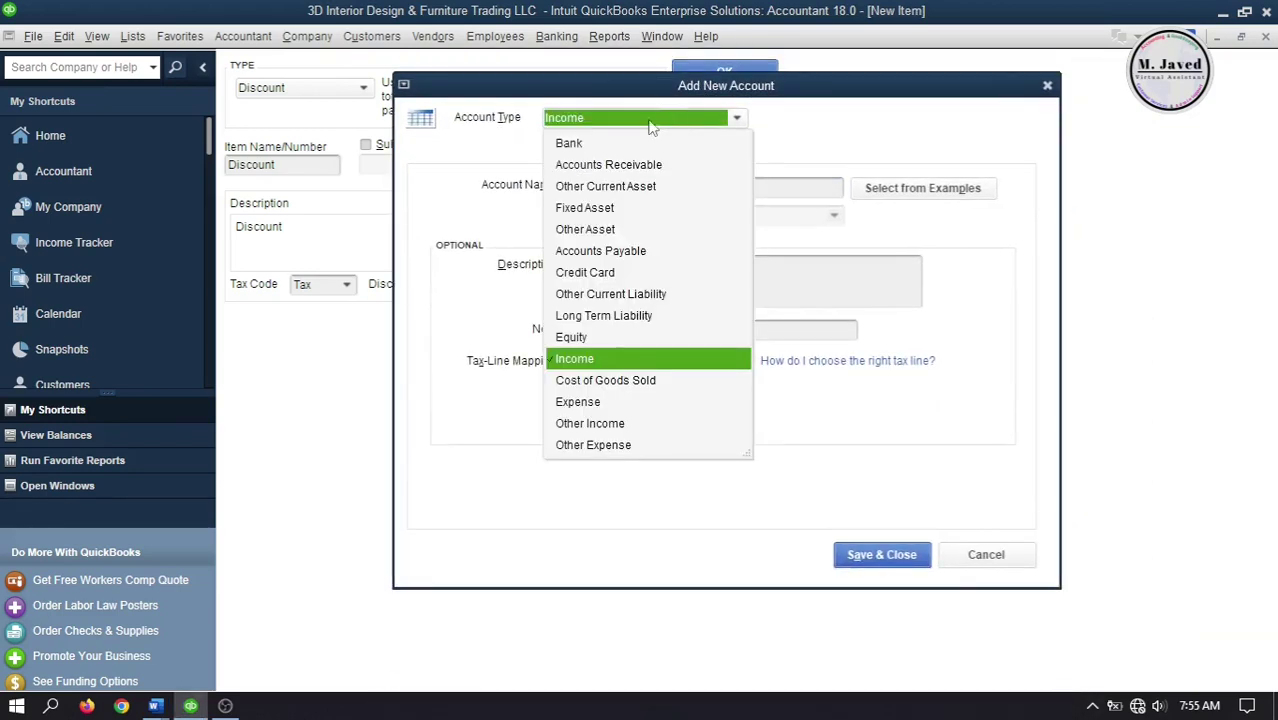
left_click(608, 404)
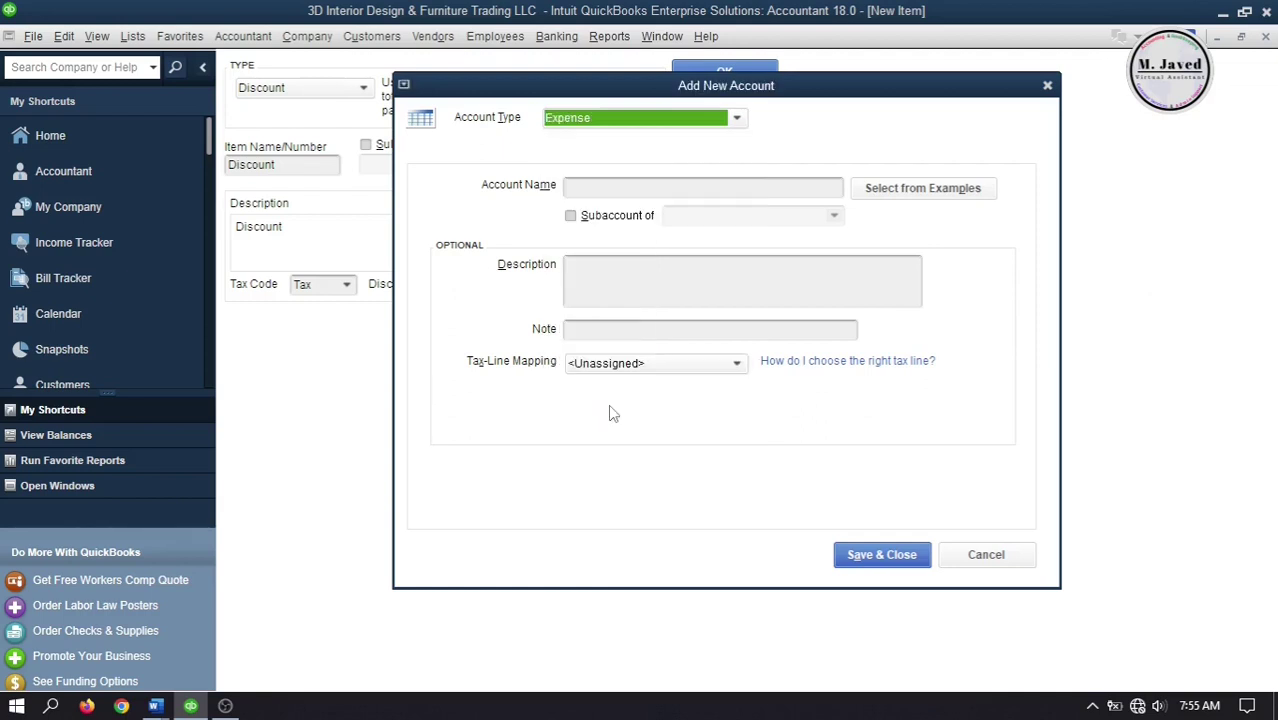
left_click(737, 118)
left_click(637, 358)
left_click(627, 193)
type("Discounts")
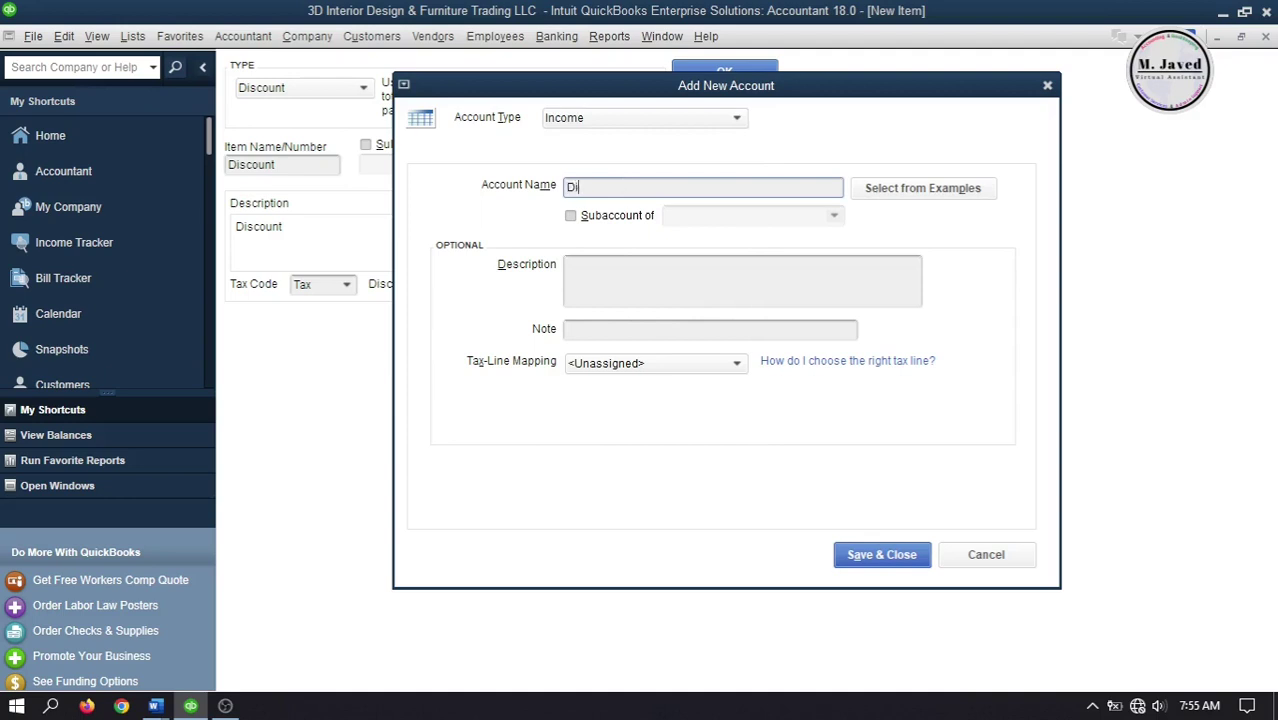
left_click(646, 276)
type("Discount Given")
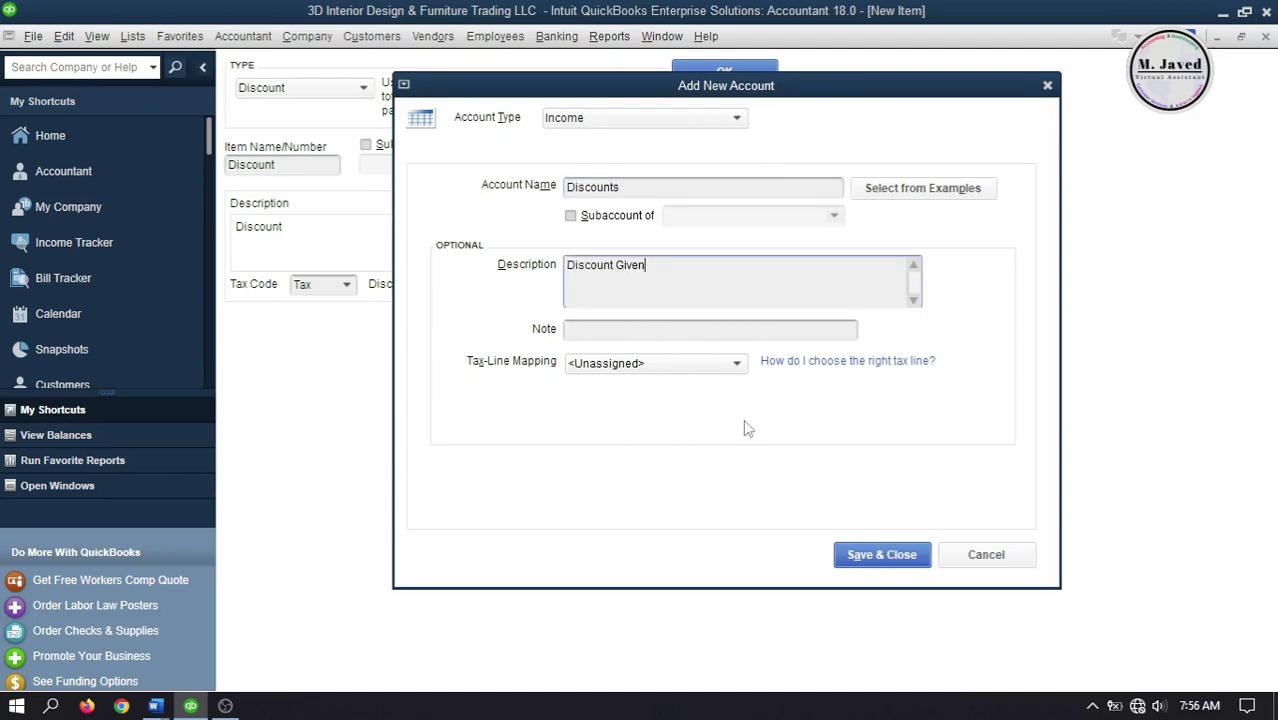
key("alt+a")
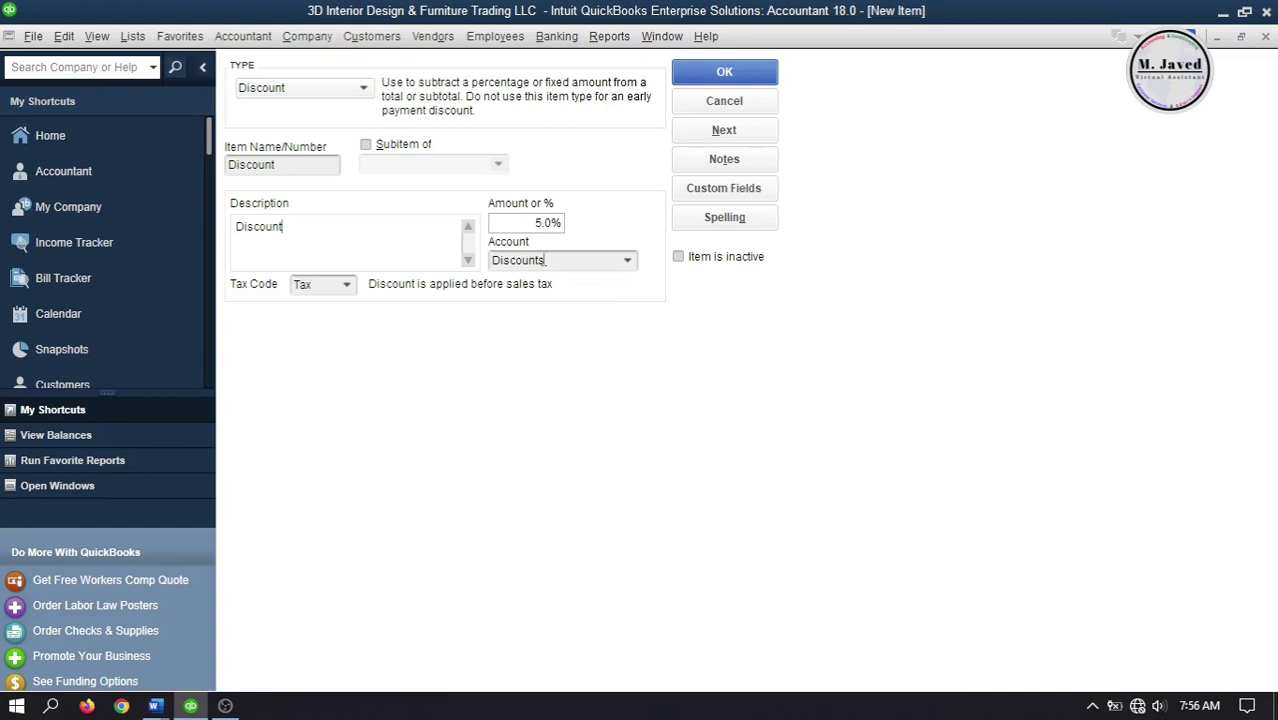
- Save the 5% Discount item and list all items to locate it
left_click(687, 78)
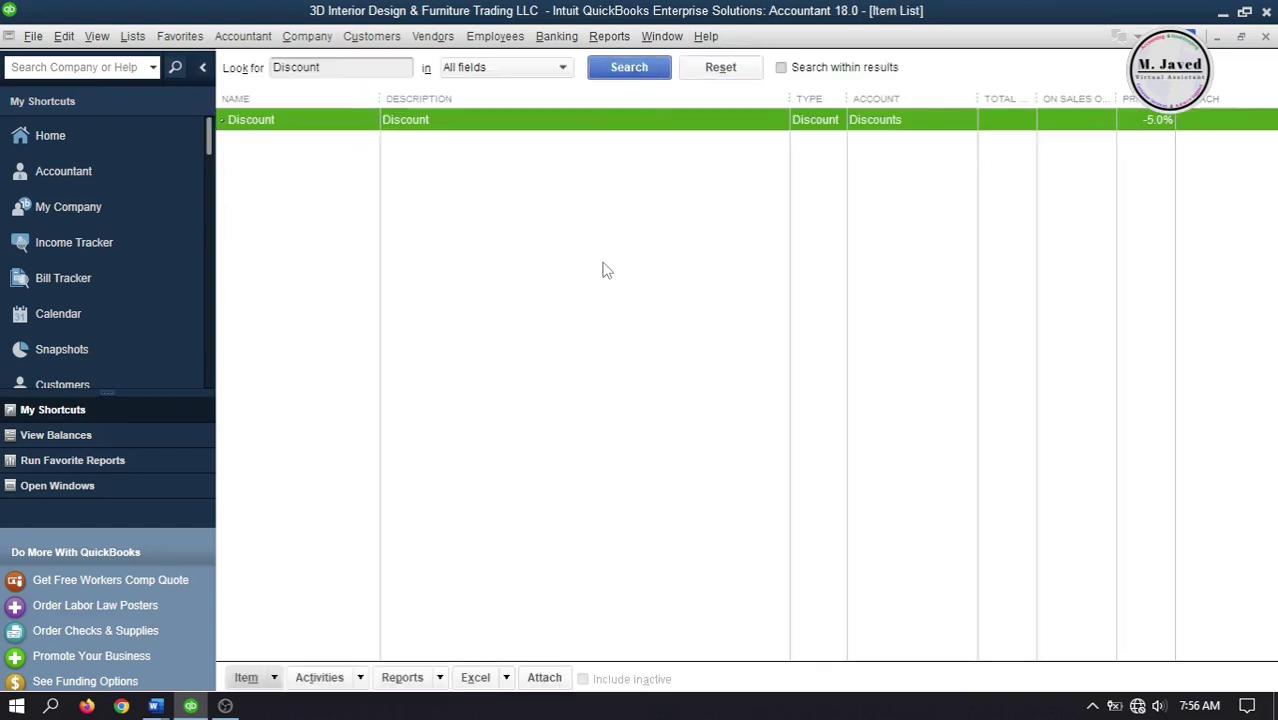
key("Tab")
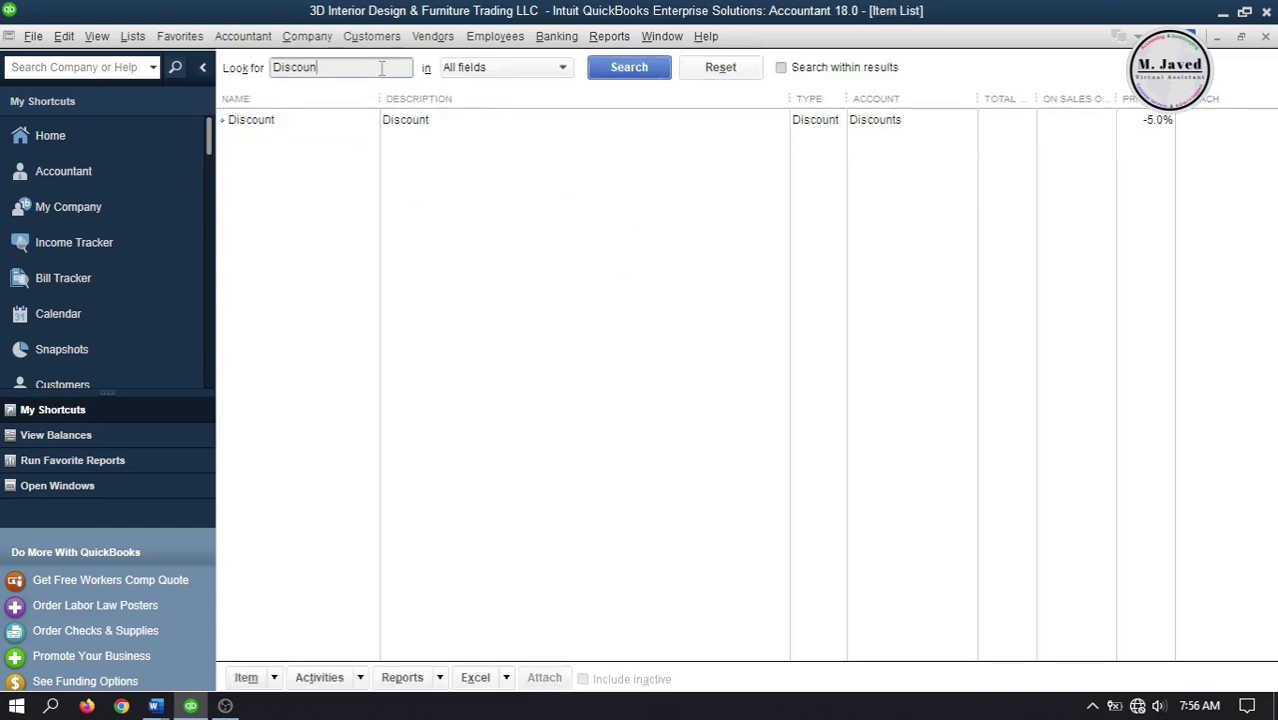
key("BackSpace")
key("Return")
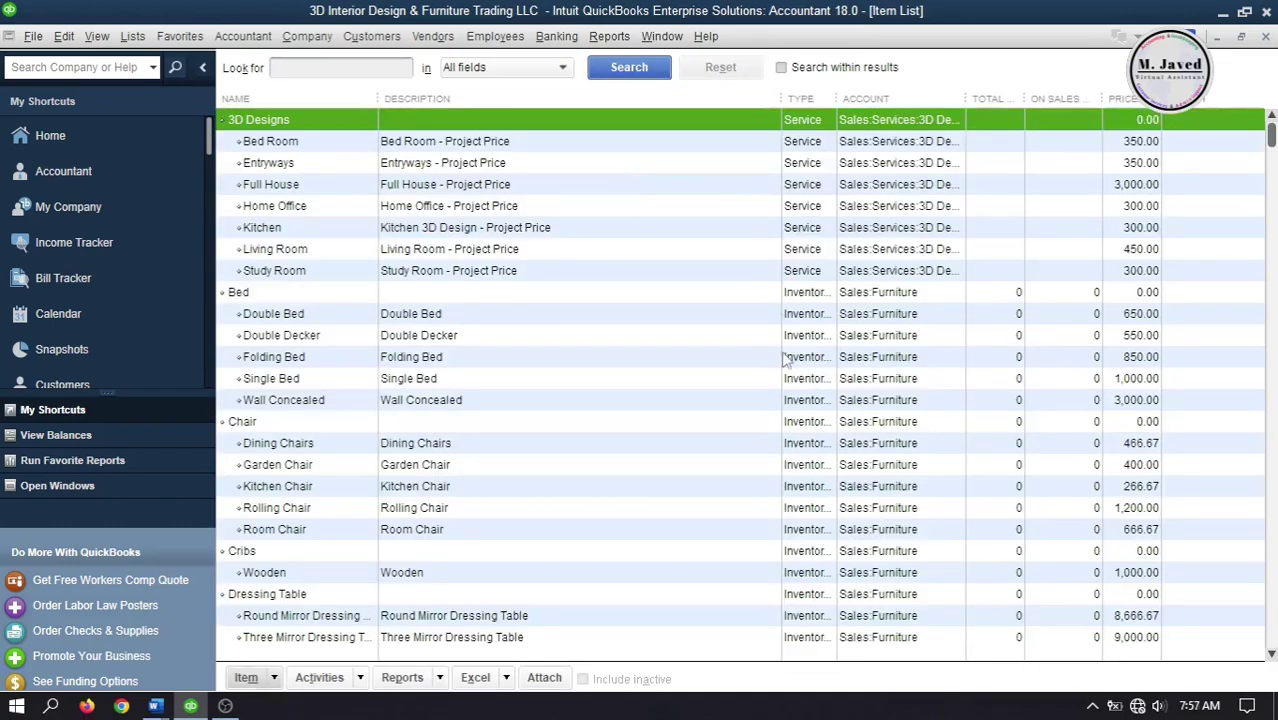
left_click_drag(1270, 135, 1270, 640)
left_click(472, 551)
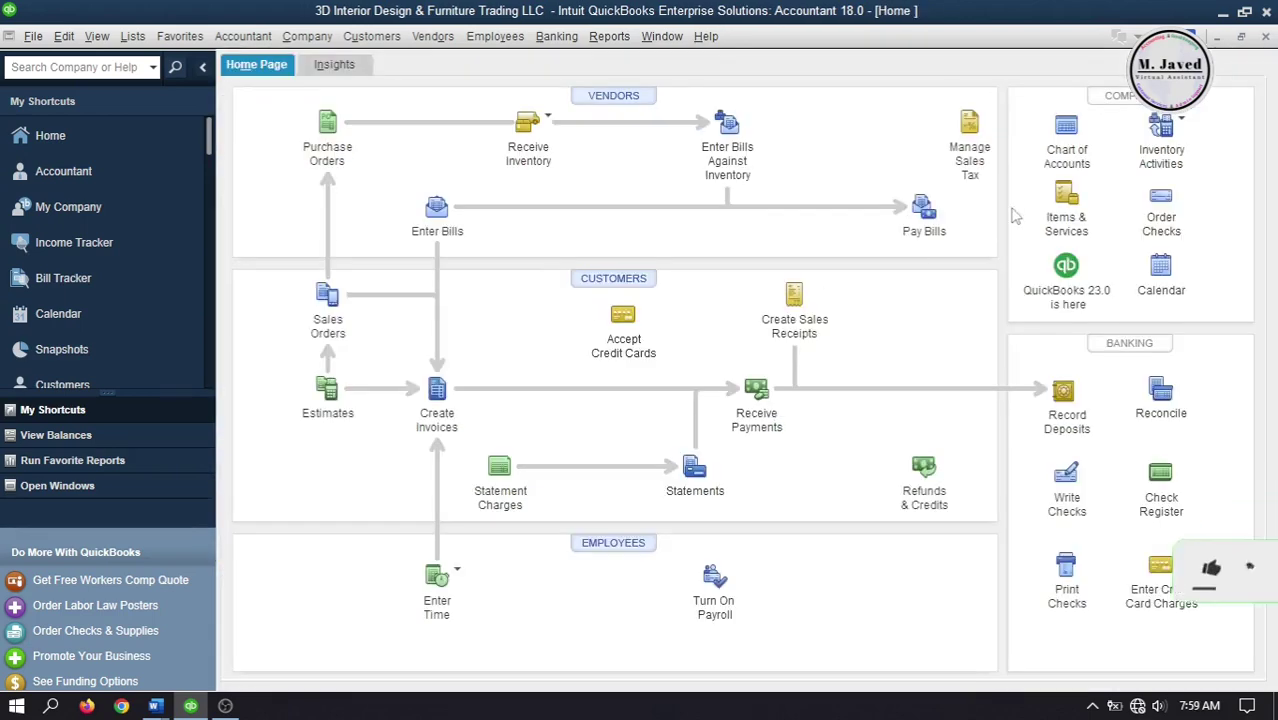
- Search the Item List for 'subtotal', confirm SubTotal exists, and close the list
key("Escape")
key("Escape")
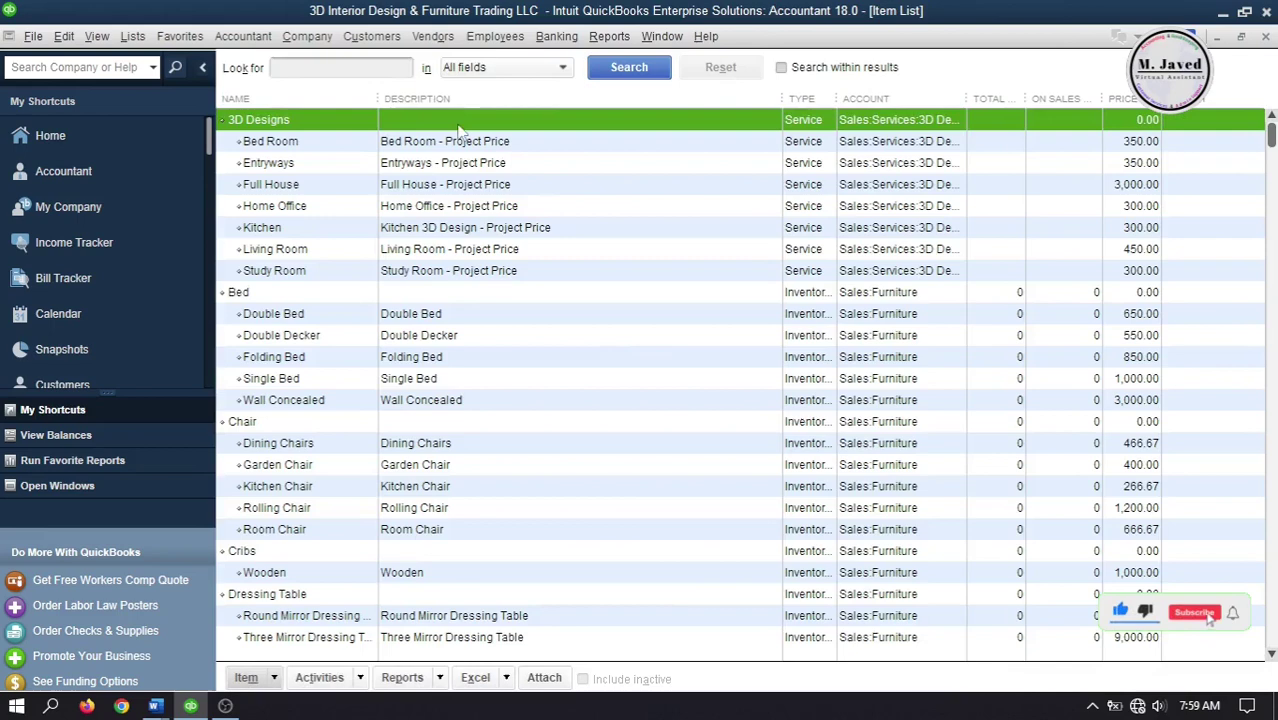
left_click(400, 69)
type("subtotal")
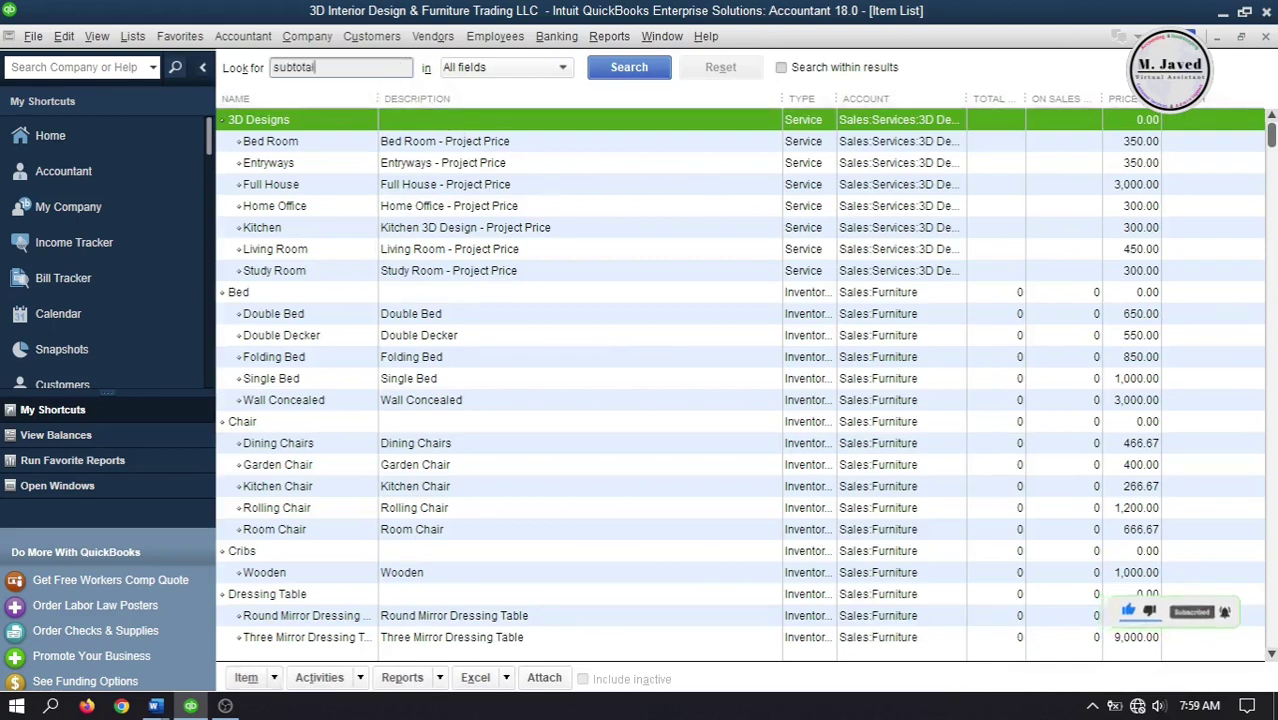
key("Return")
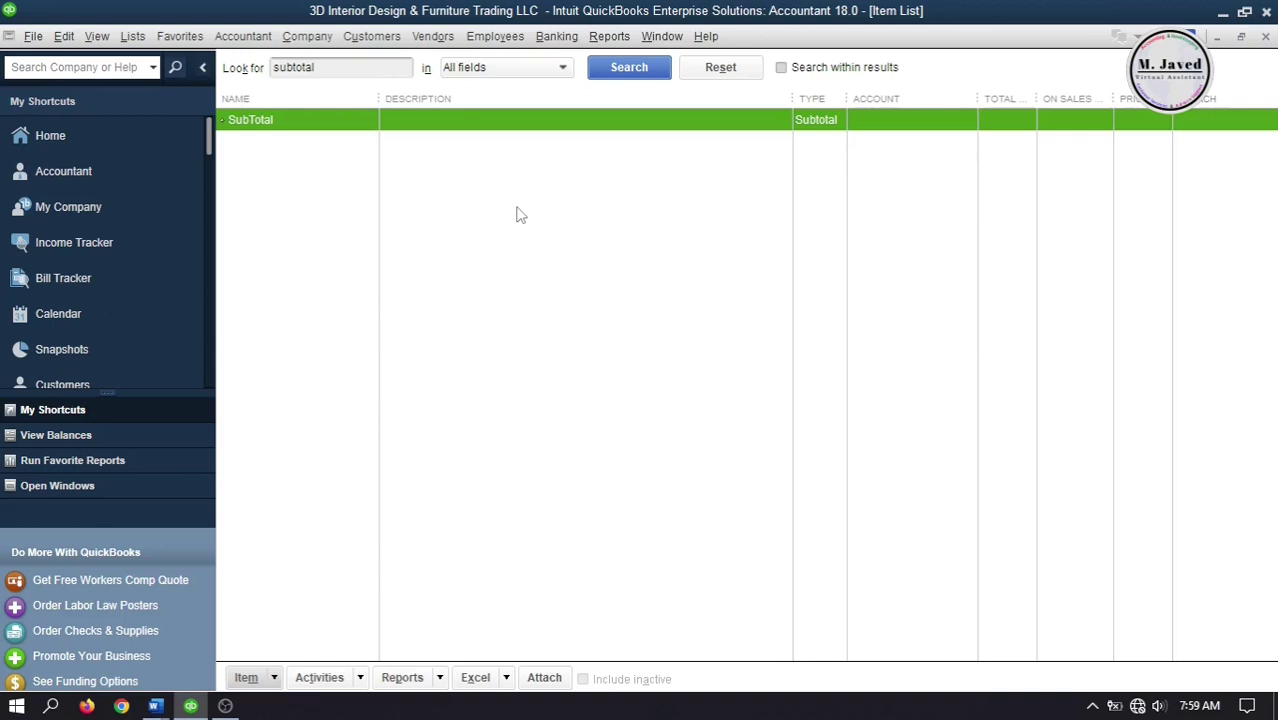
left_click(1265, 36)
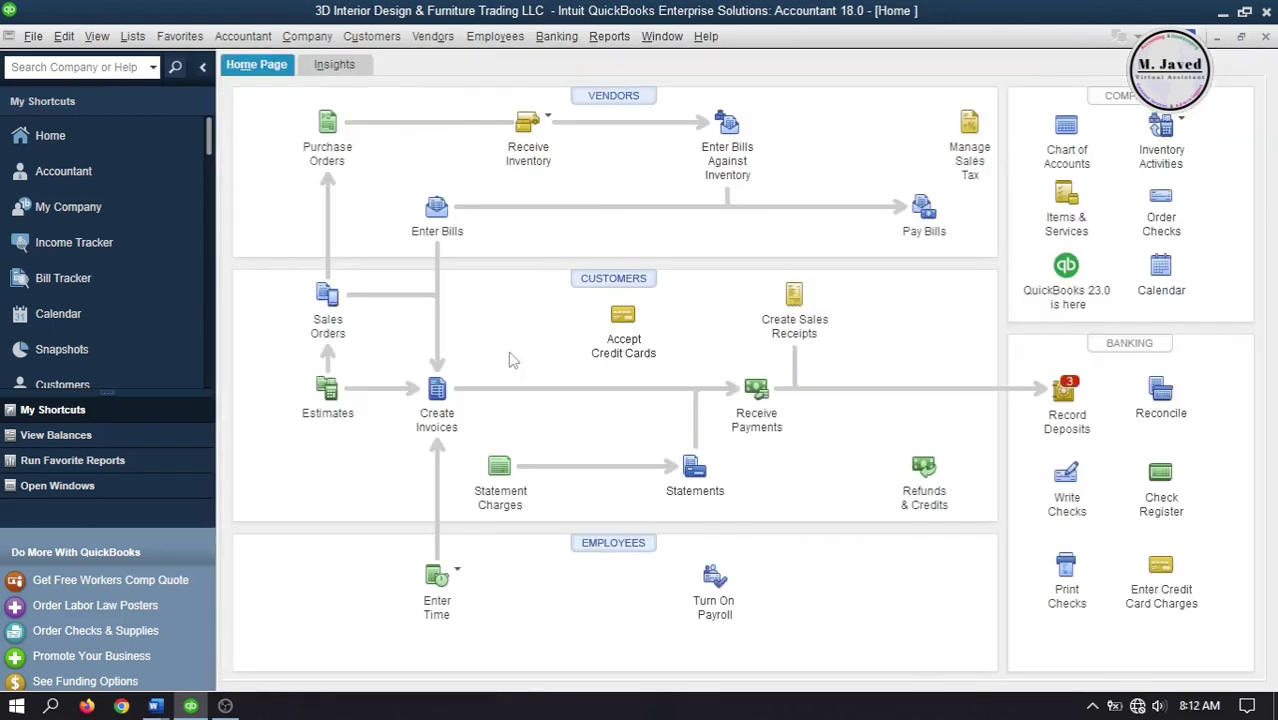
- Start an invoice for the customer with Entryways and Full House, quantity 1 each
left_click(436, 390)
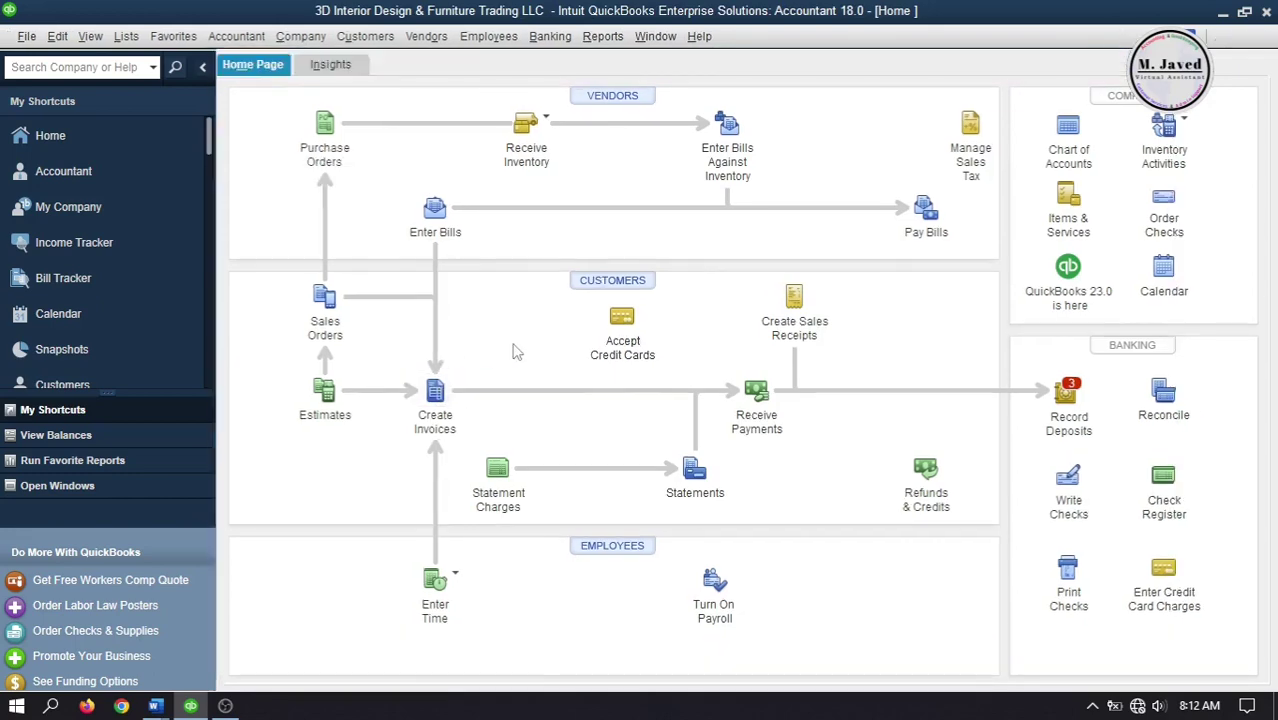
left_click(435, 156)
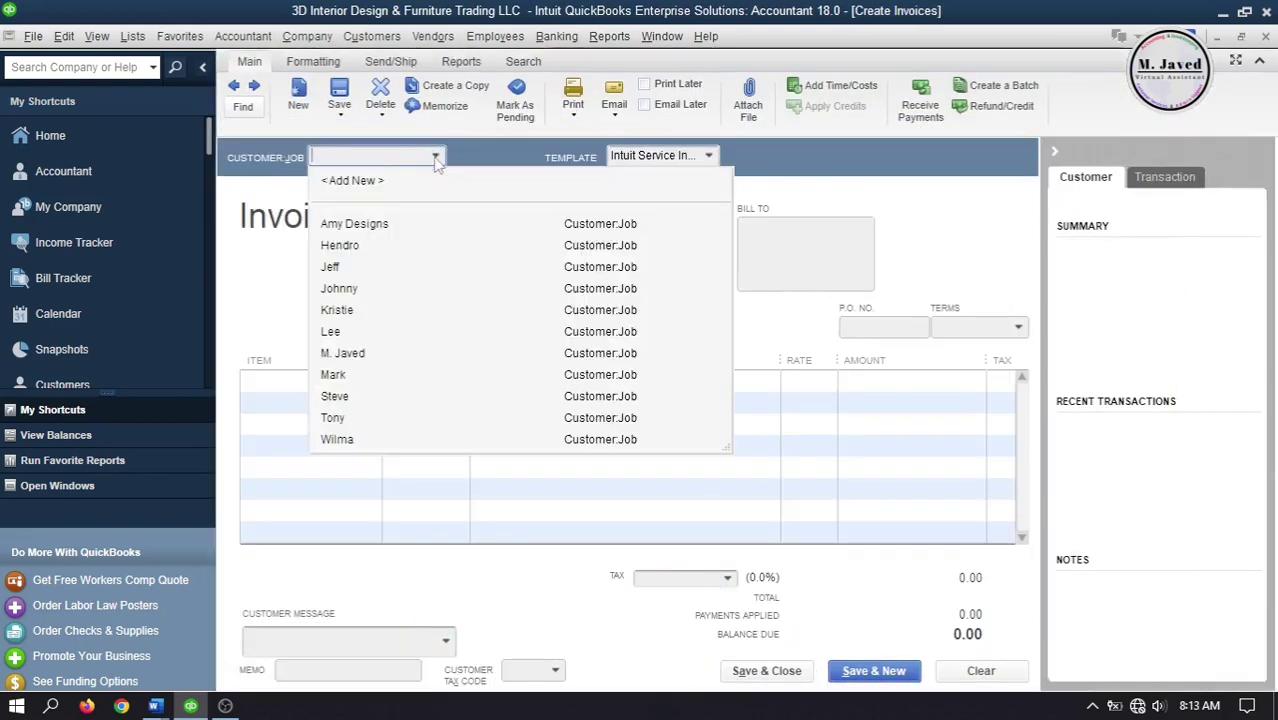
left_click(380, 224)
left_click(350, 380)
left_click(296, 514)
left_click(370, 401)
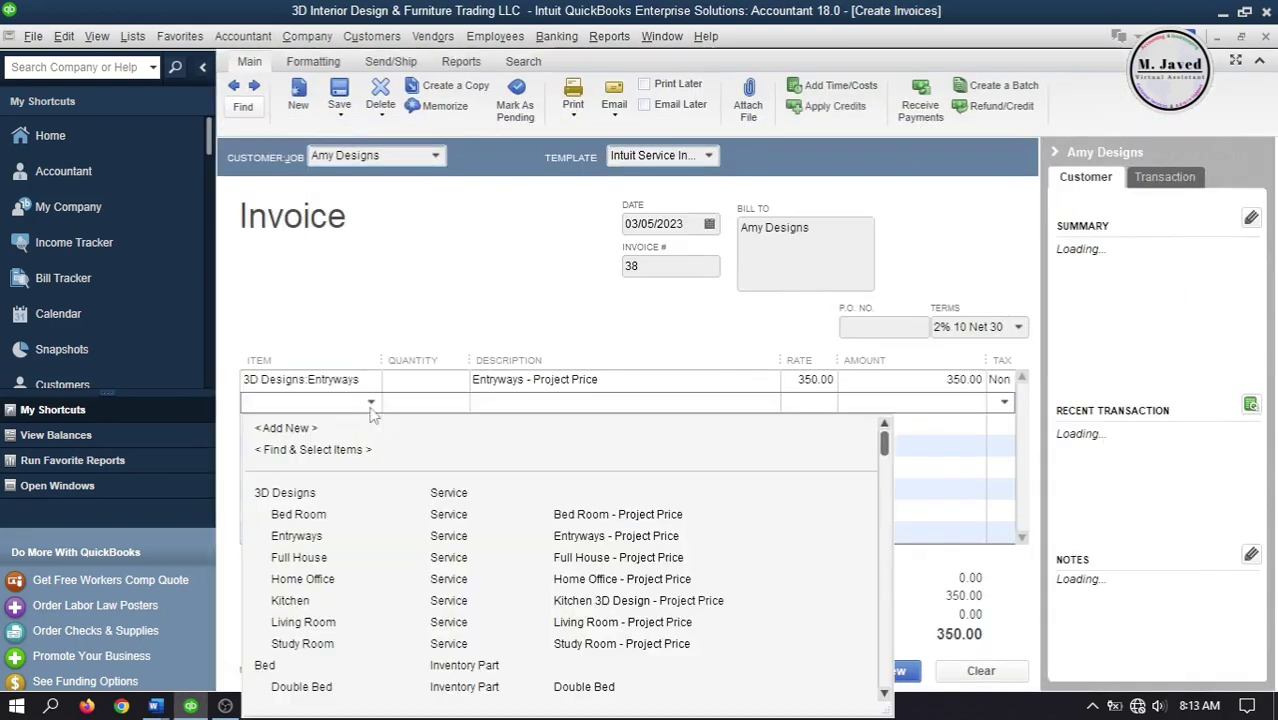
left_click(330, 557)
left_click(412, 380)
type("1")
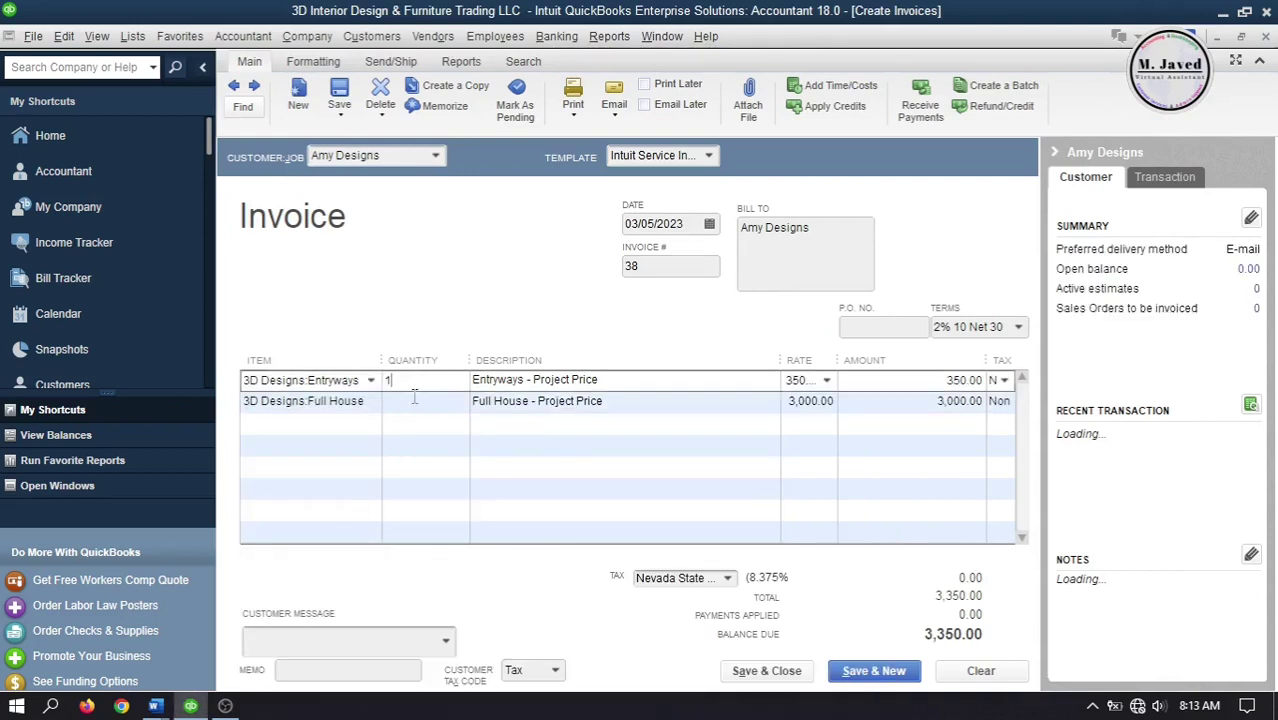
left_click(414, 401)
type("1")
- Date the invoice 03/04/2023, remove the 2% 10 Net 30 terms, and save it
left_click(709, 224)
left_click(773, 331)
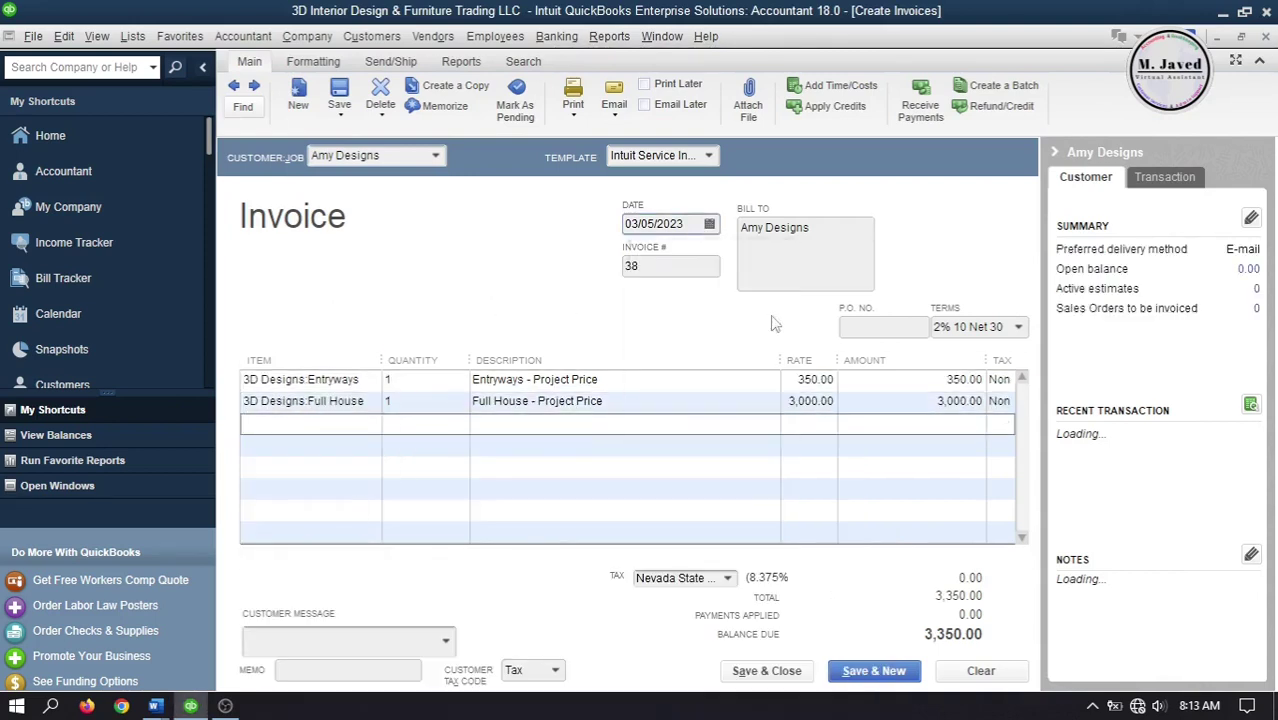
left_click(936, 330)
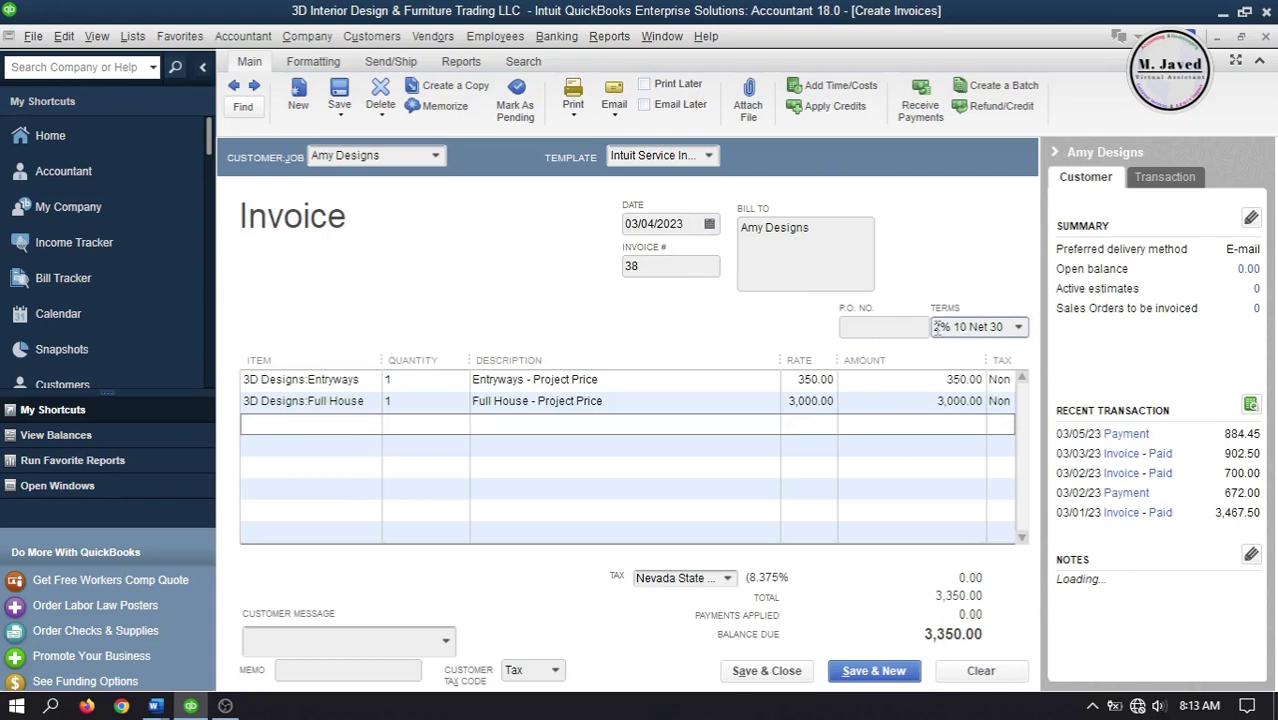
left_click_drag(936, 330, 1031, 330)
key("BackSpace")
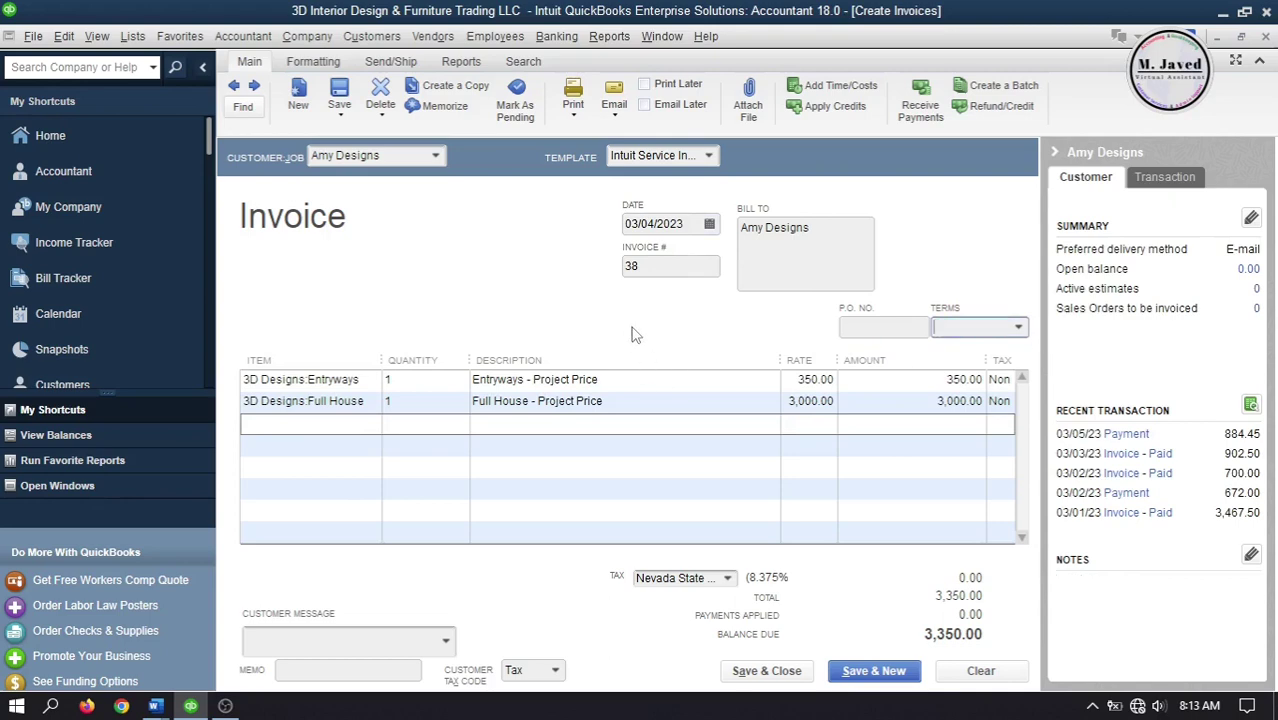
left_click(646, 382)
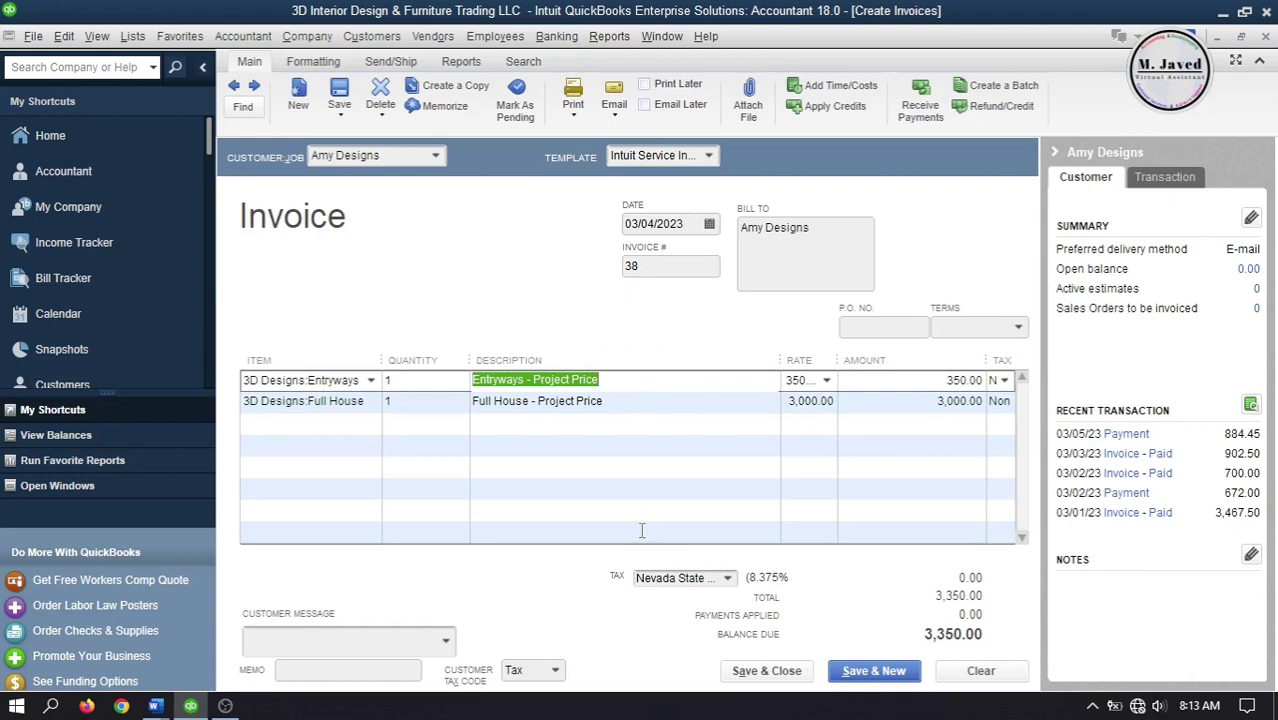
left_click(766, 670)
left_click(550, 276)
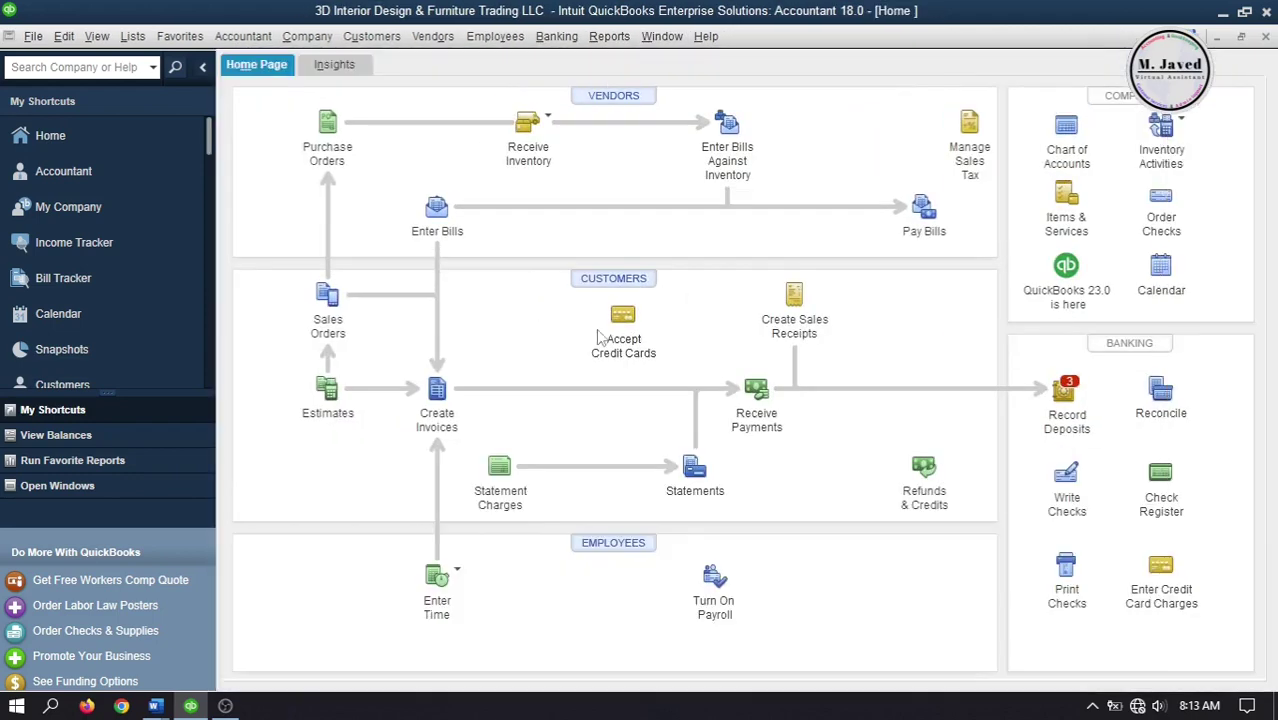
- Start a customer payment and apply it to the open 3,350.00 invoice
left_click(756, 392)
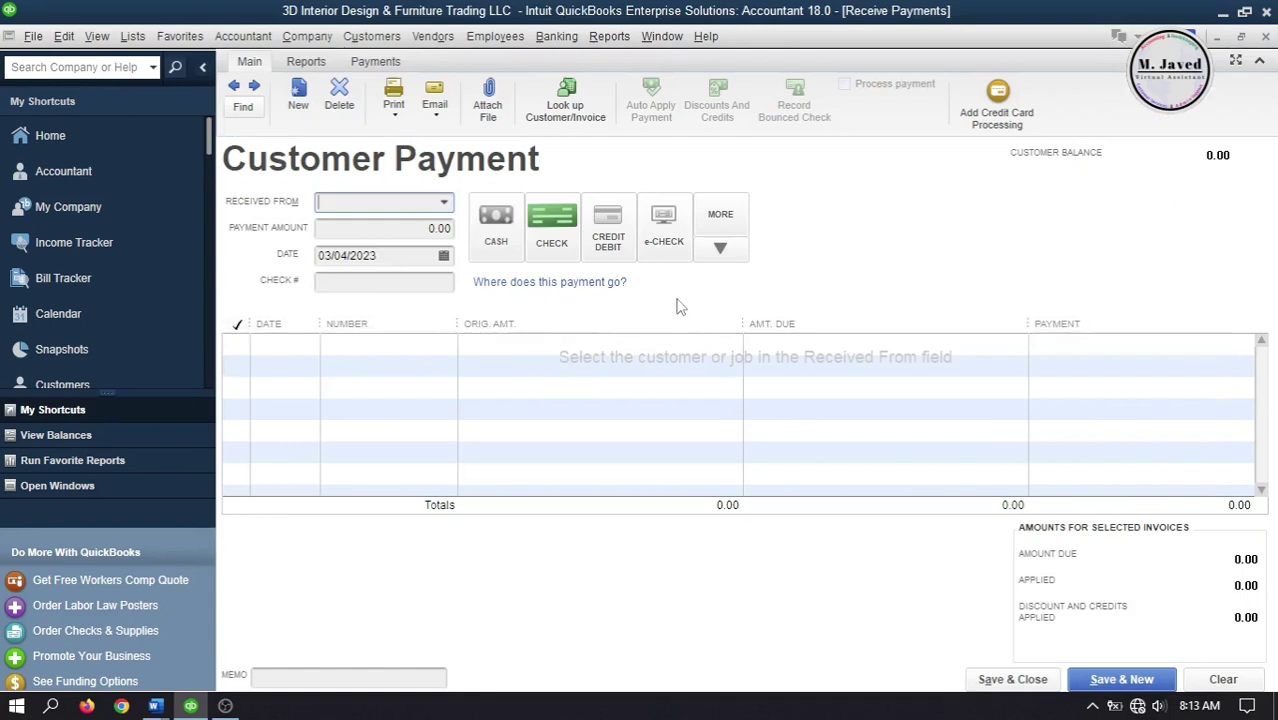
left_click(444, 203)
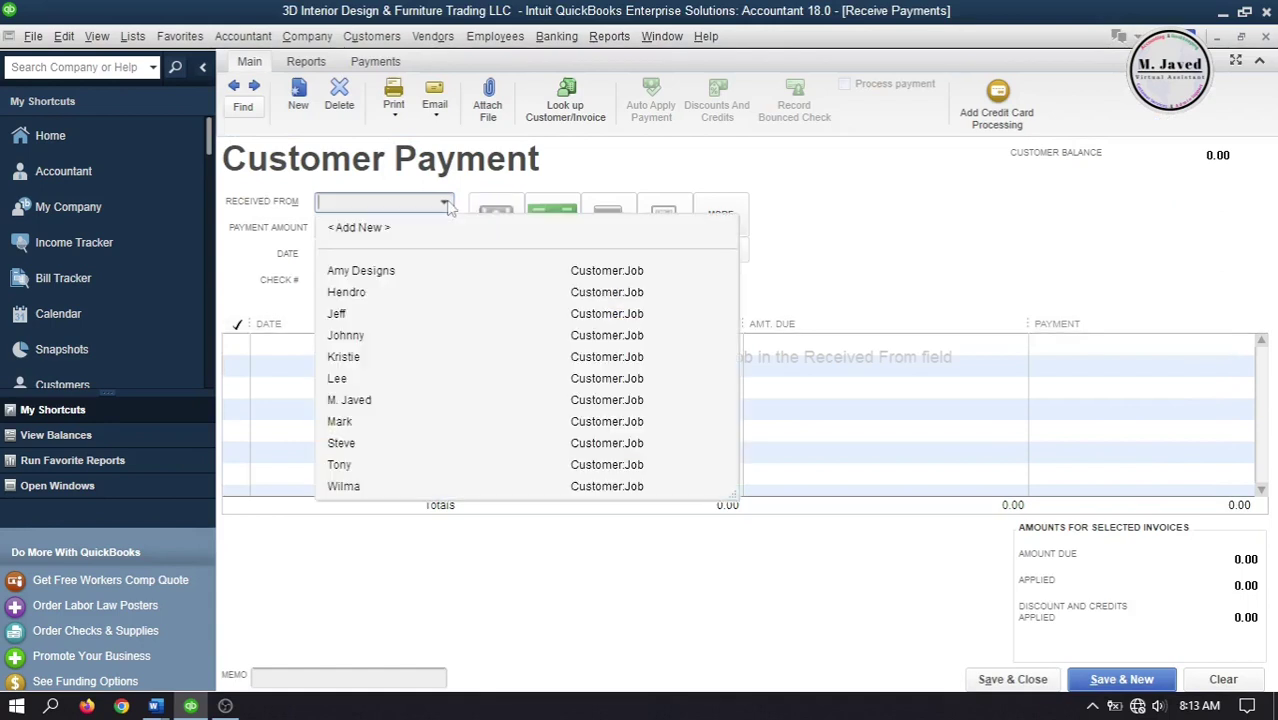
left_click(391, 271)
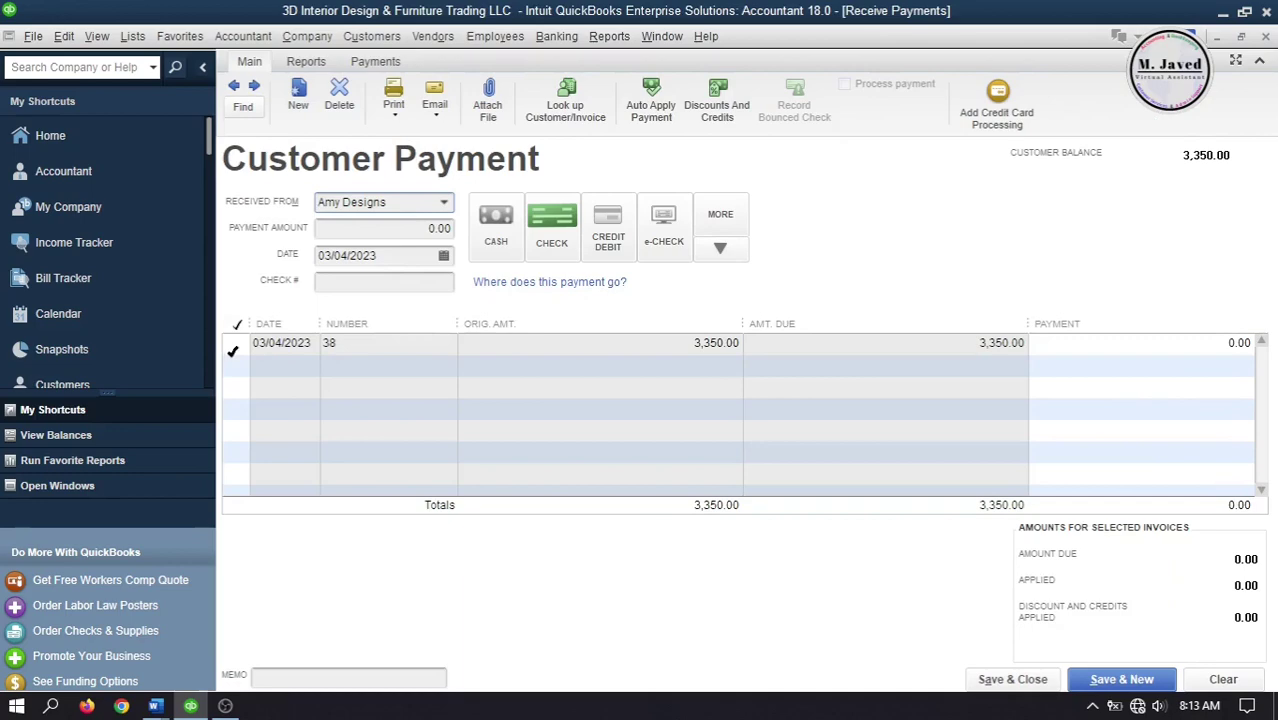
left_click(233, 345)
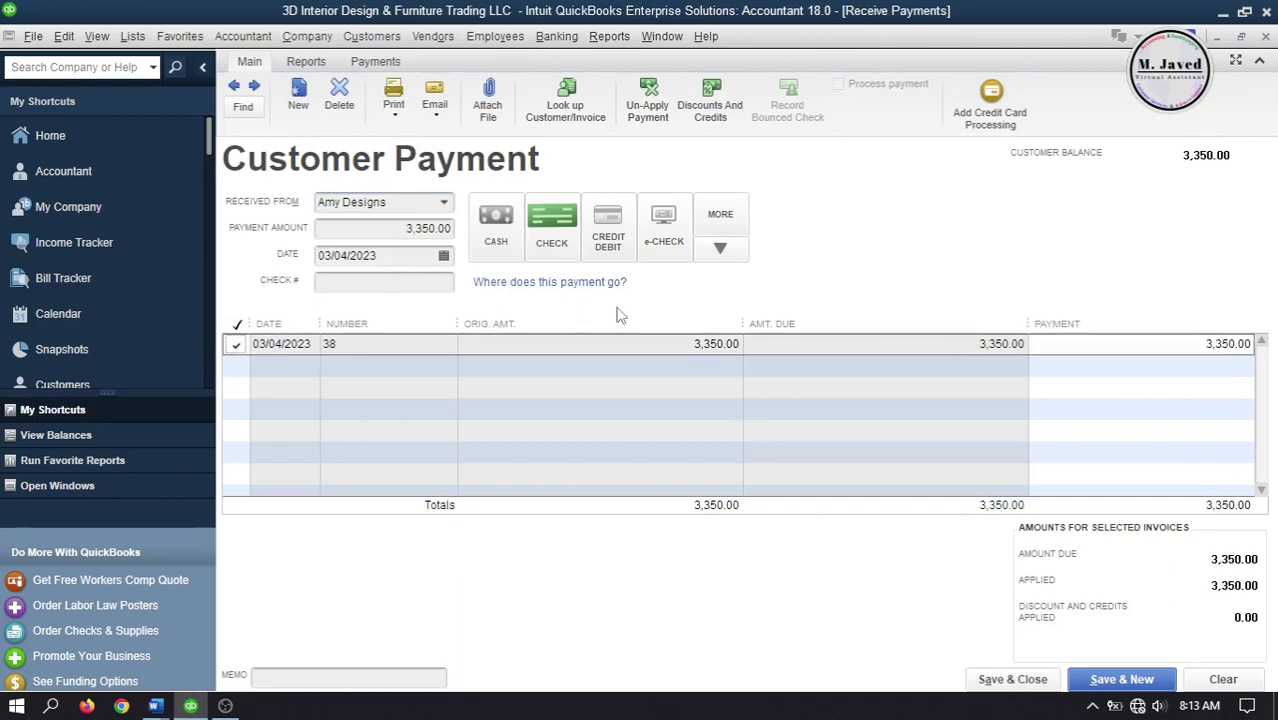
- Apply a 50.00 discount to the Discounts account, enter check 564, and save the payment
left_click(711, 102)
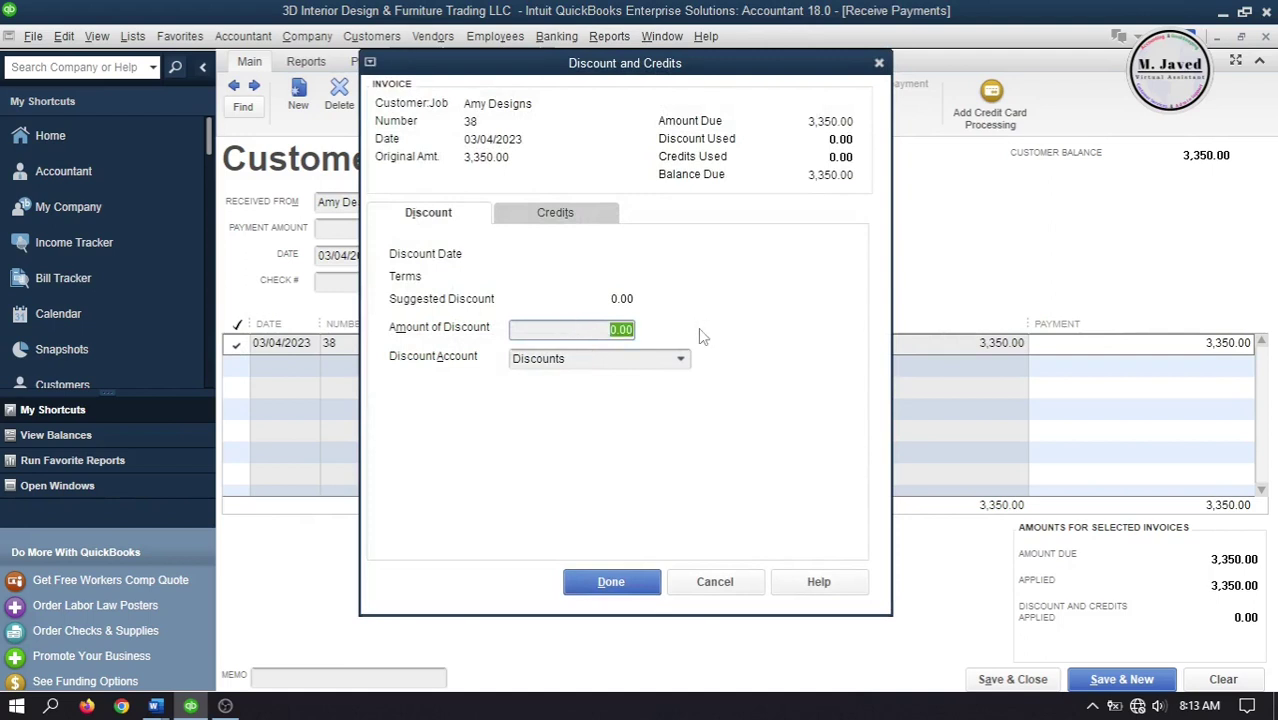
type("50")
left_click(633, 359)
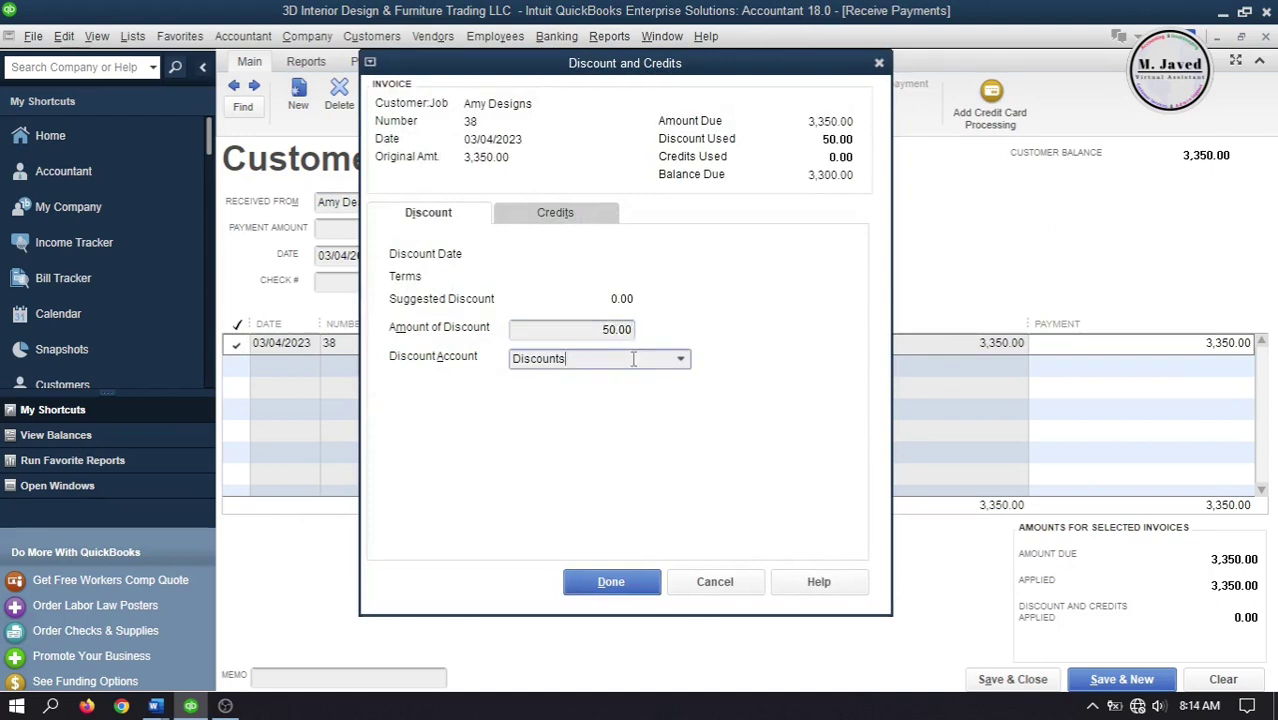
left_click(681, 359)
left_click(683, 313)
left_click(612, 582)
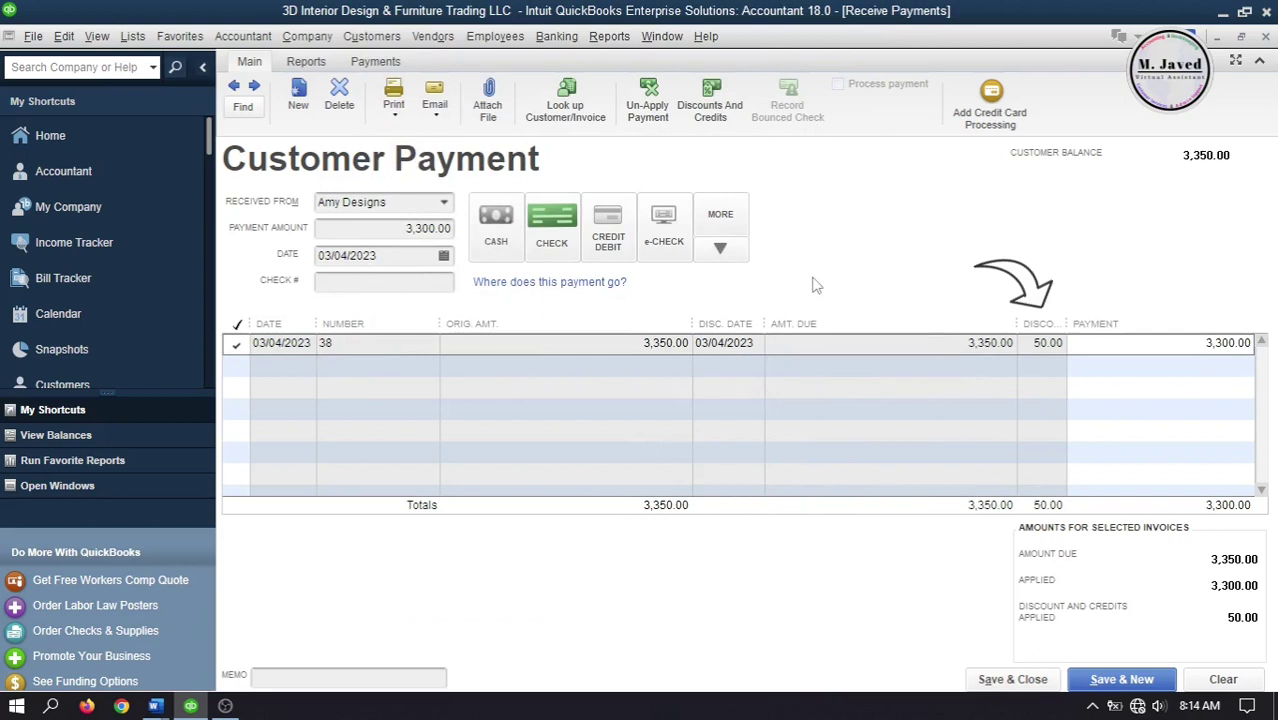
left_click(408, 284)
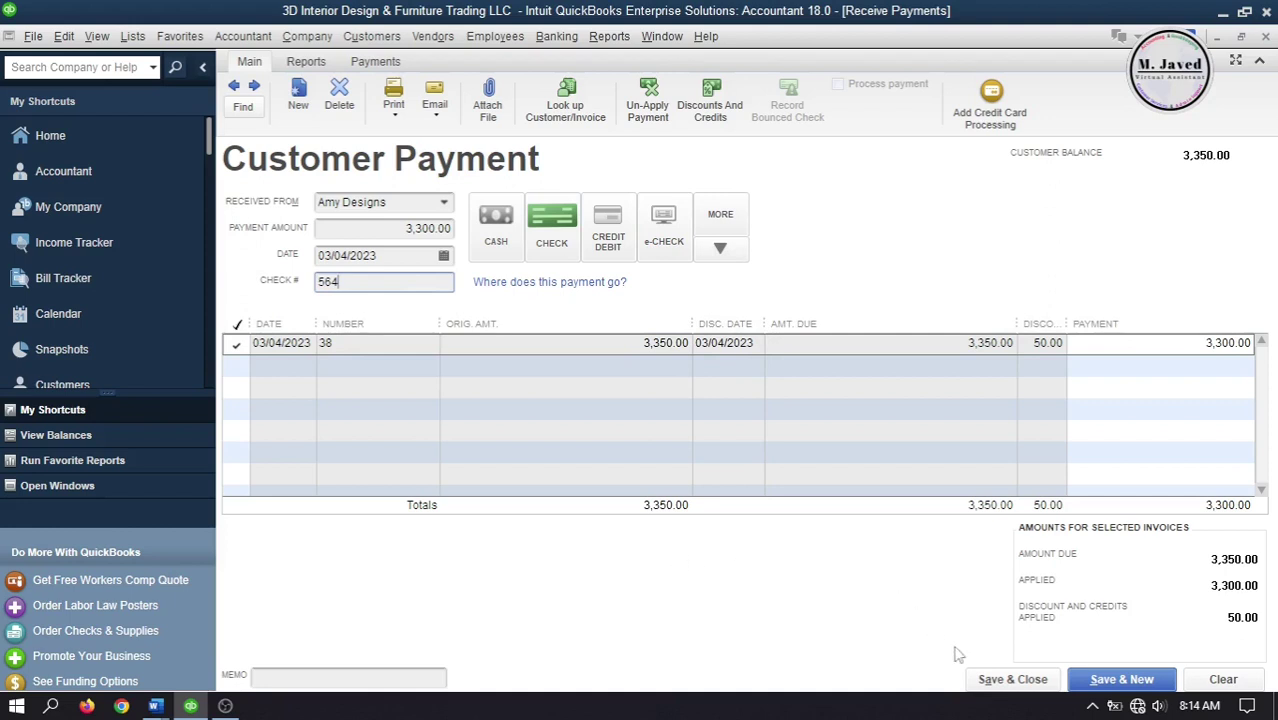
left_click(1012, 679)
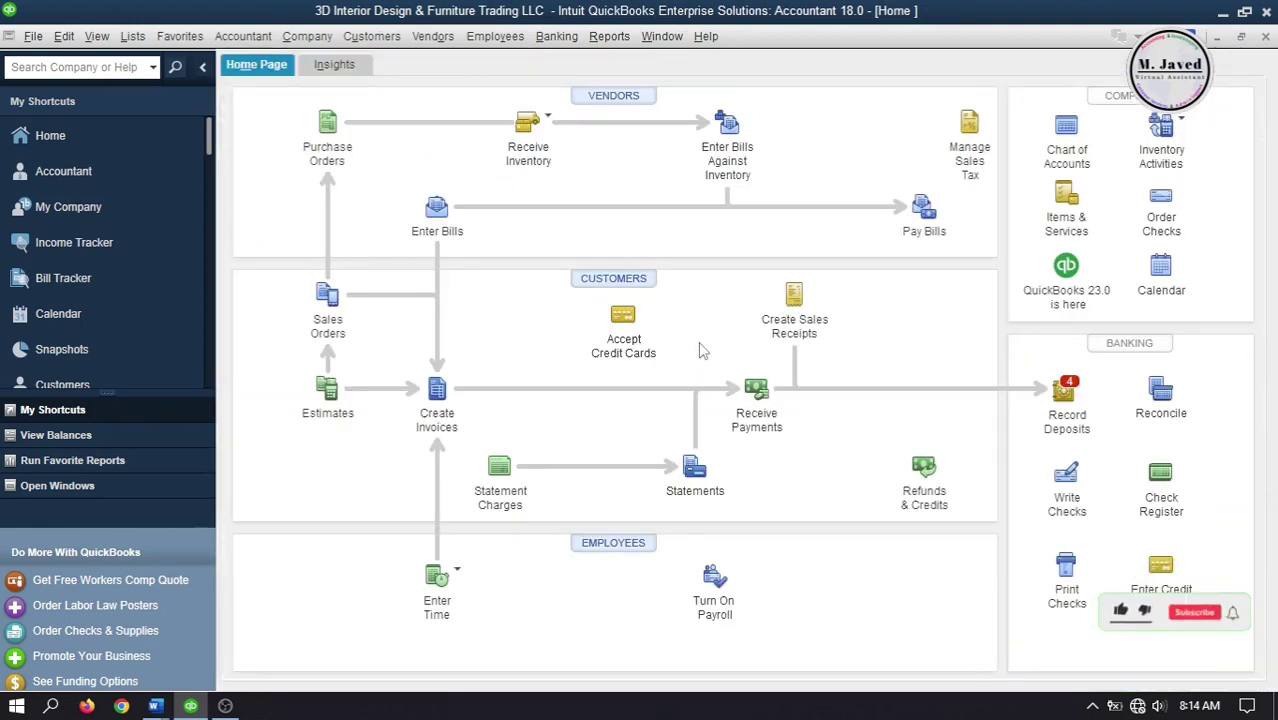
- Start a sales receipt for the customer with Entryways, Full House and Kitchen design lines
left_click(789, 305)
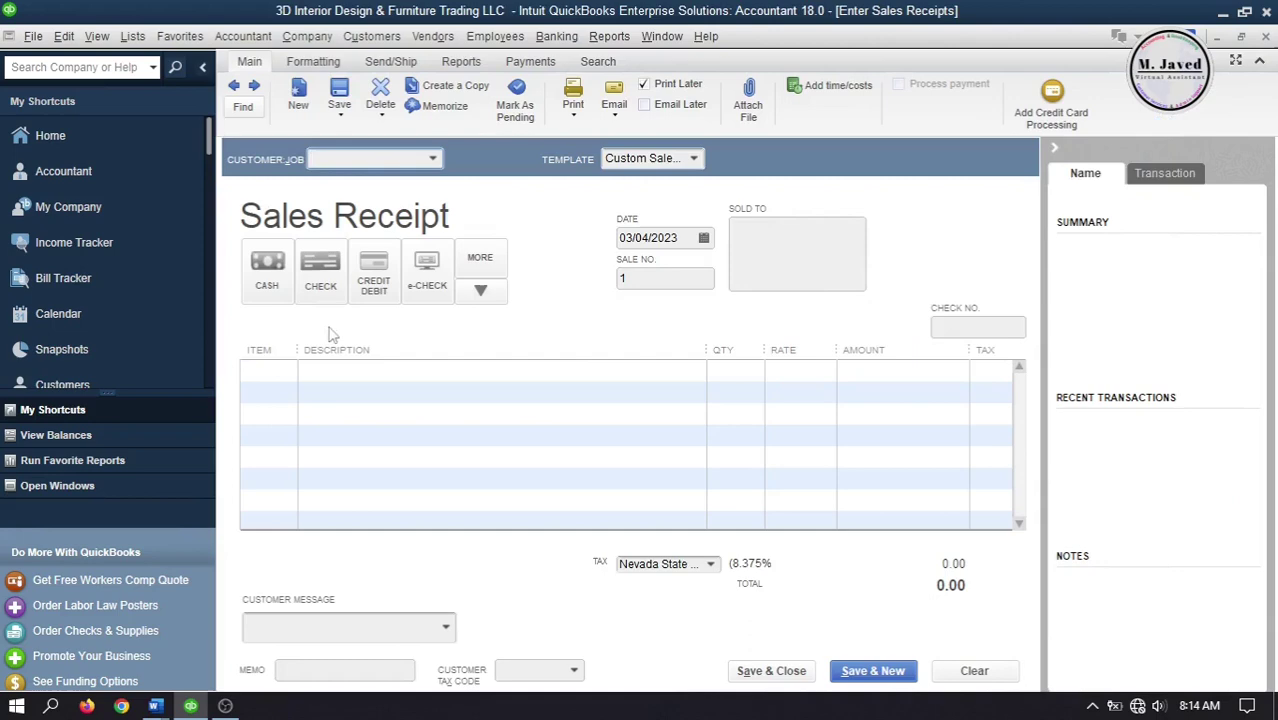
left_click(262, 369)
left_click(432, 158)
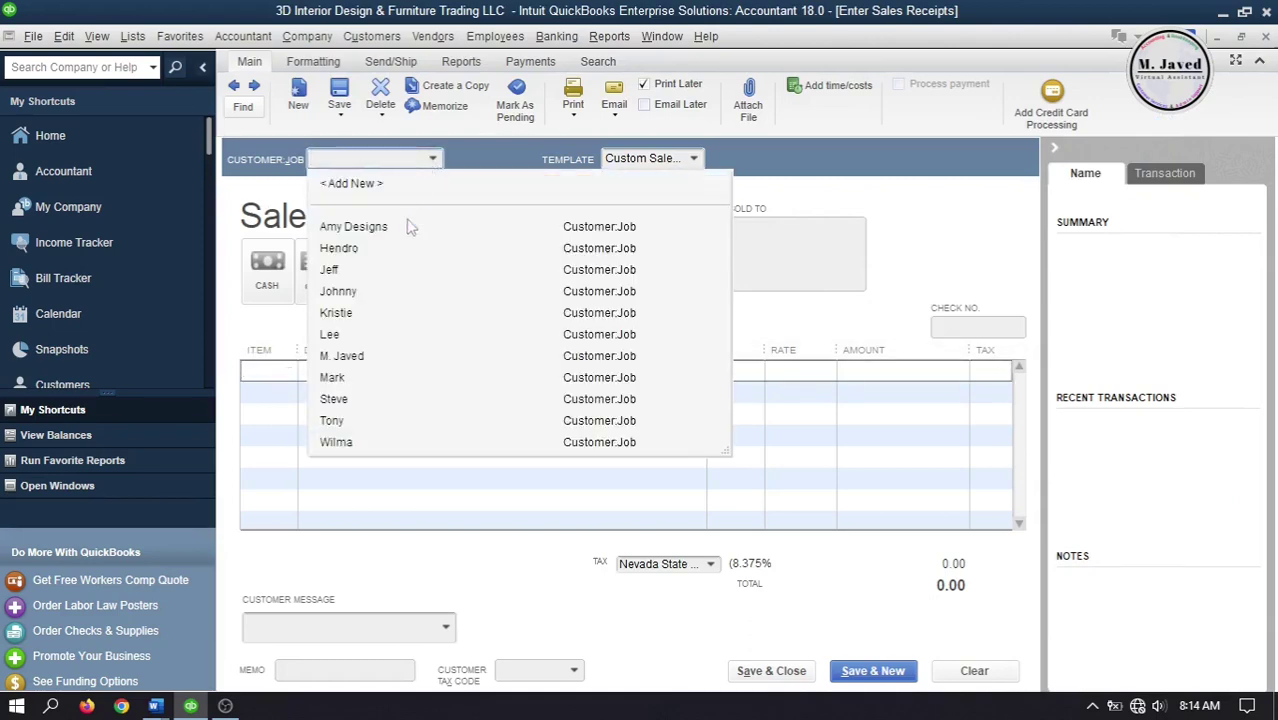
left_click(414, 220)
left_click(251, 369)
left_click(286, 370)
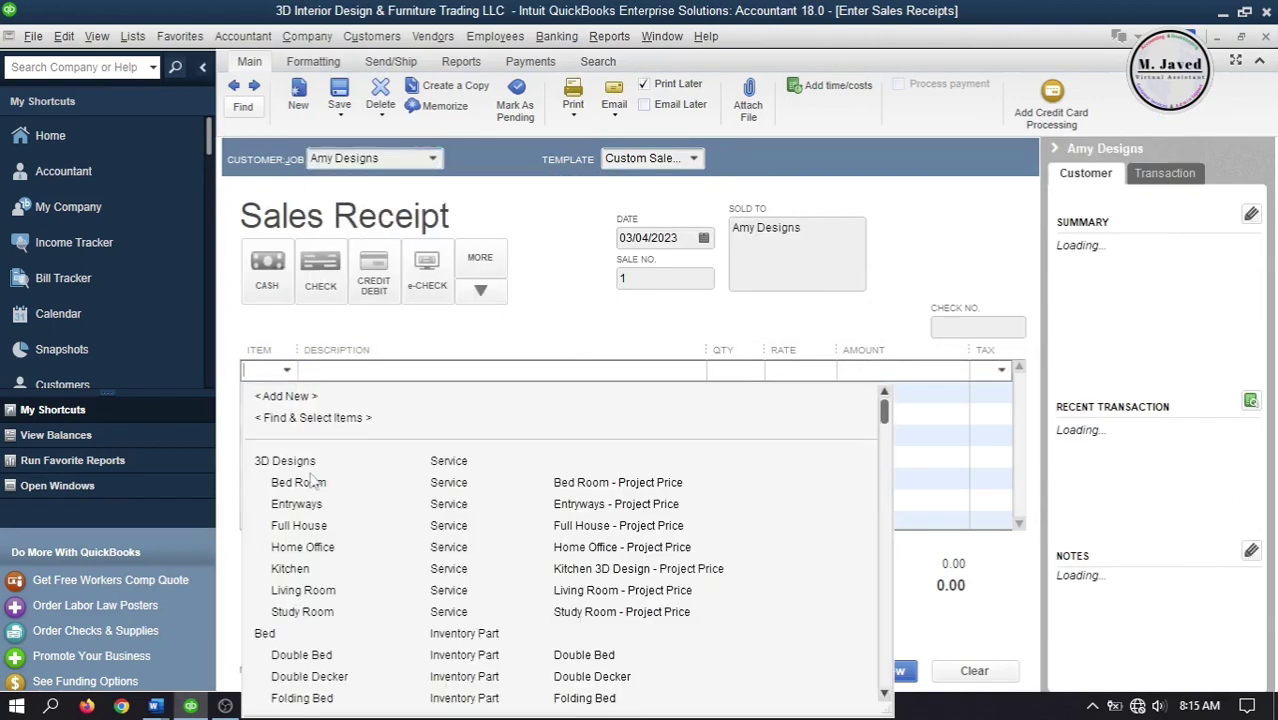
left_click(296, 503)
left_click(287, 391)
left_click(299, 547)
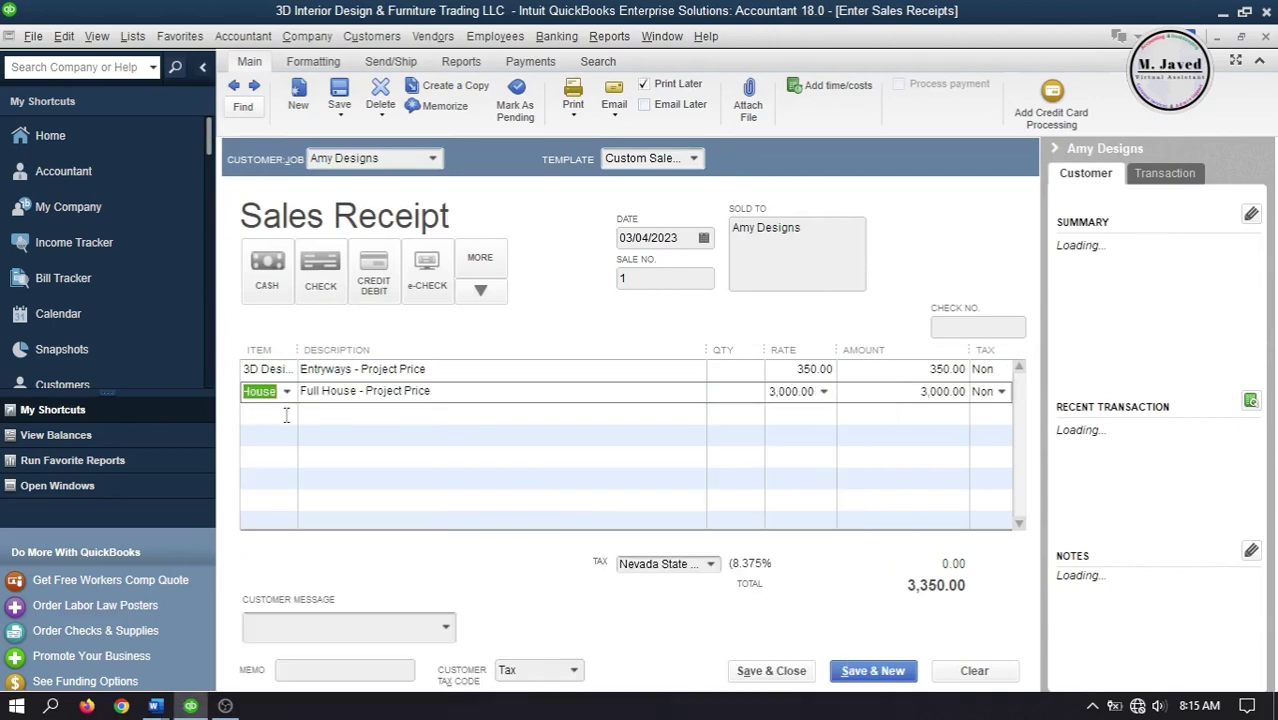
left_click(287, 413)
left_click(320, 611)
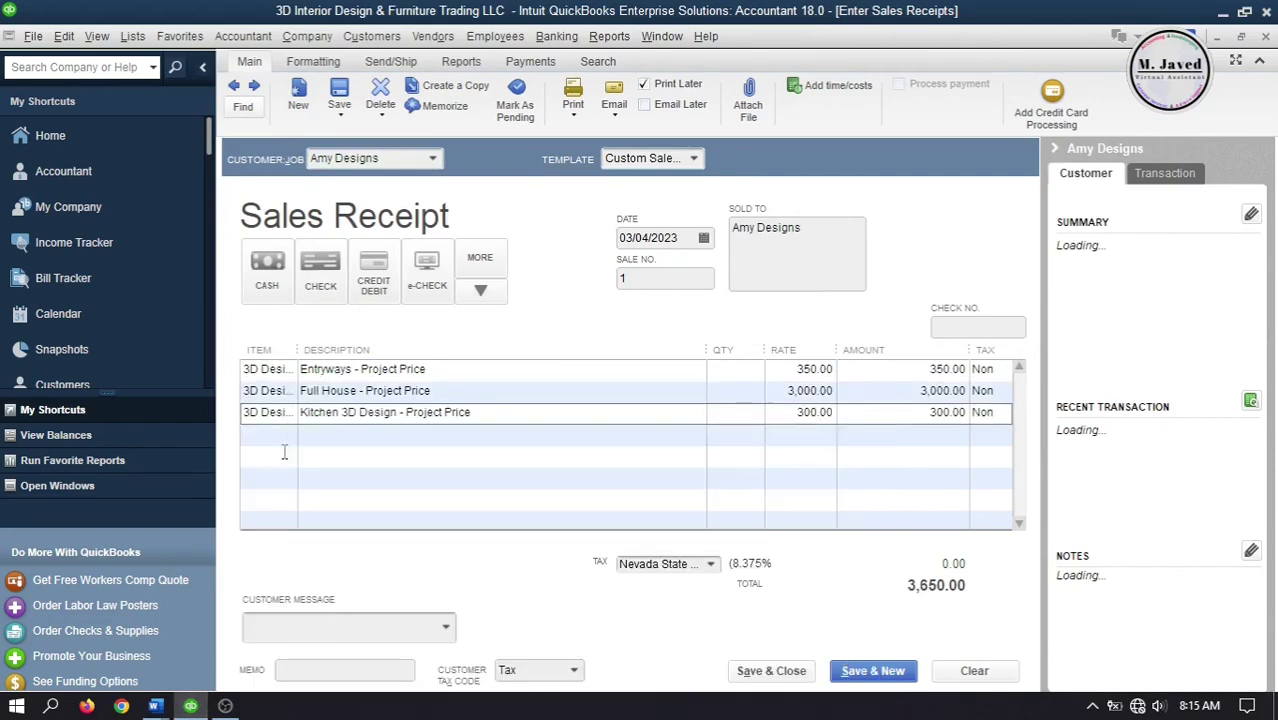
left_click(286, 436)
- Add a SubTotal line totalling 3,650.00 below the design items
left_click(281, 456)
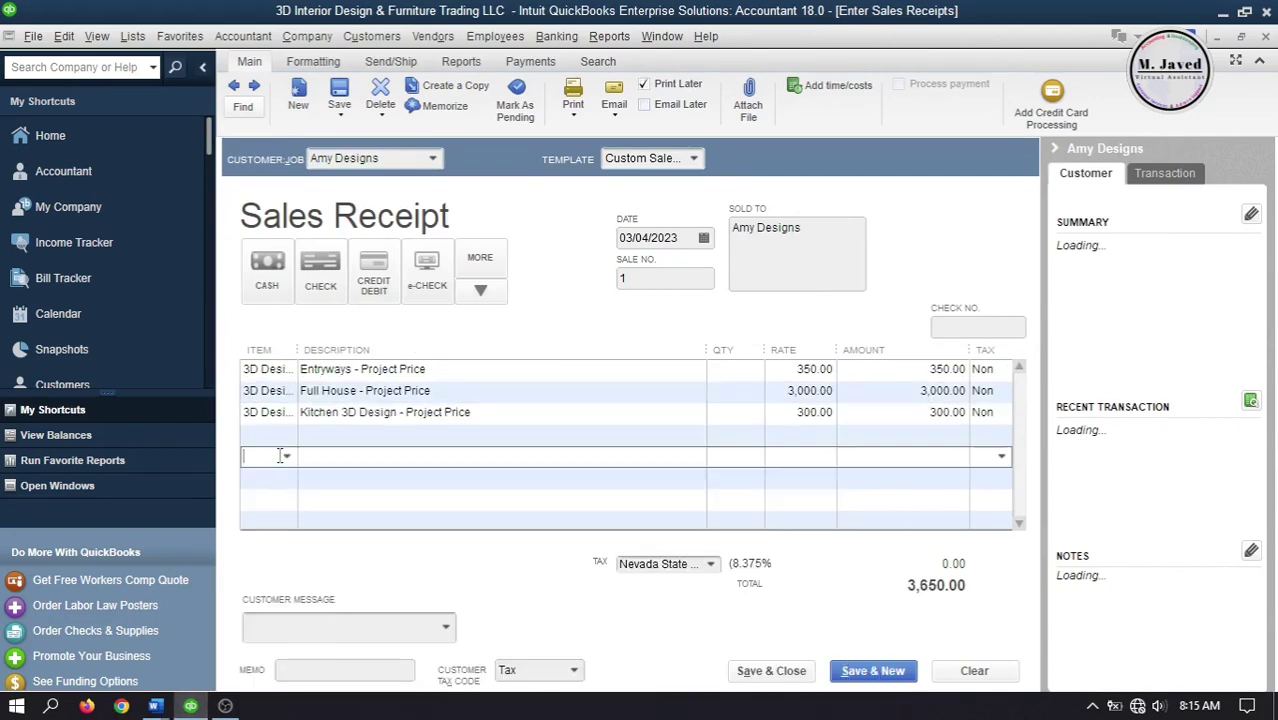
type("sub")
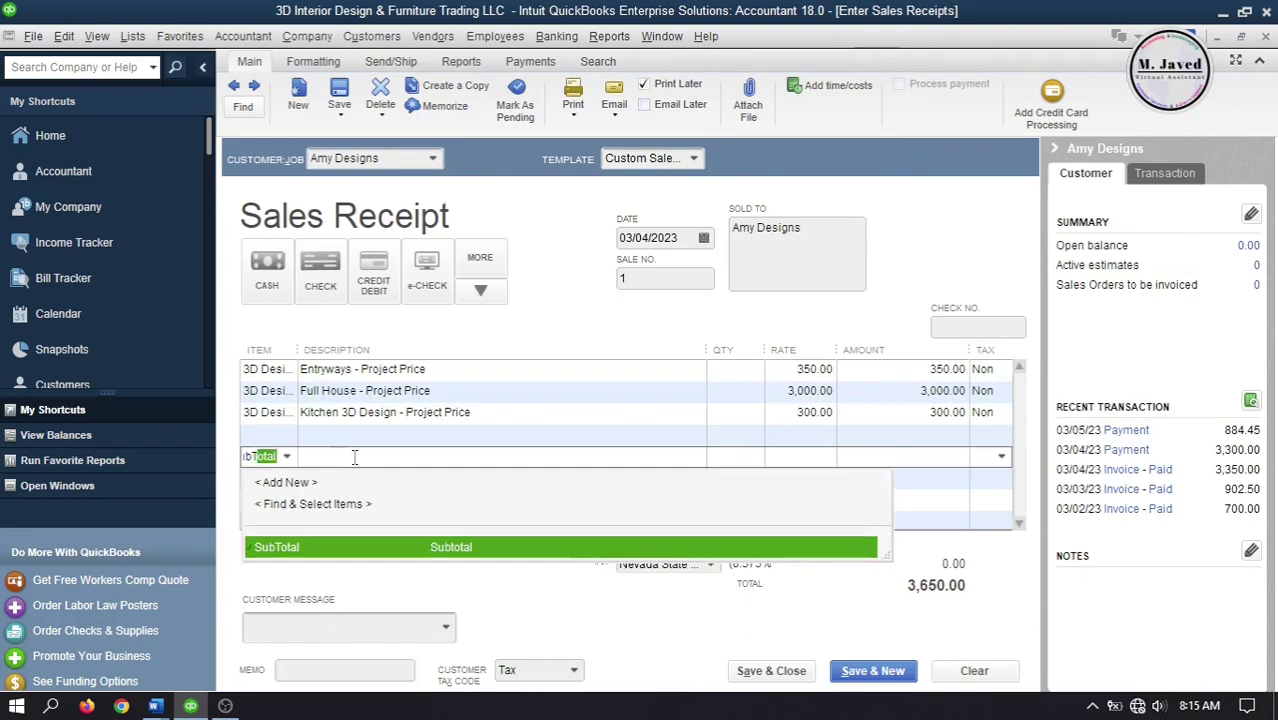
key("Tab")
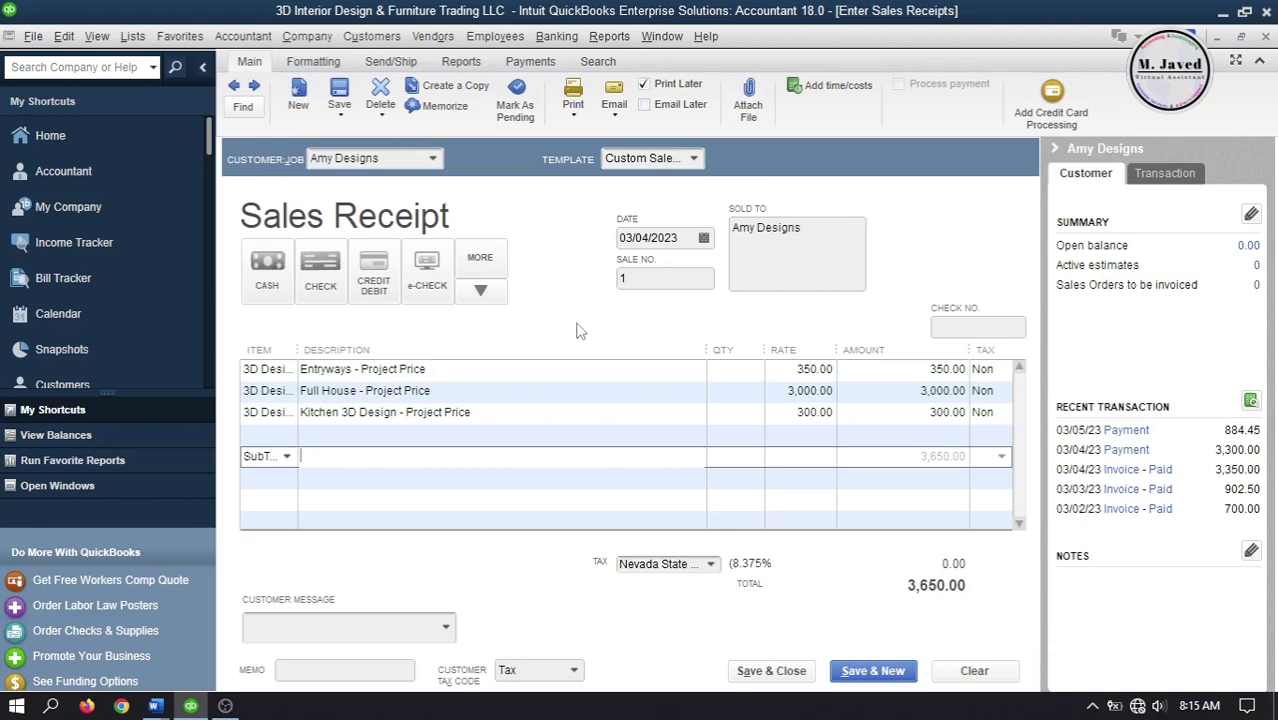
left_click(309, 495)
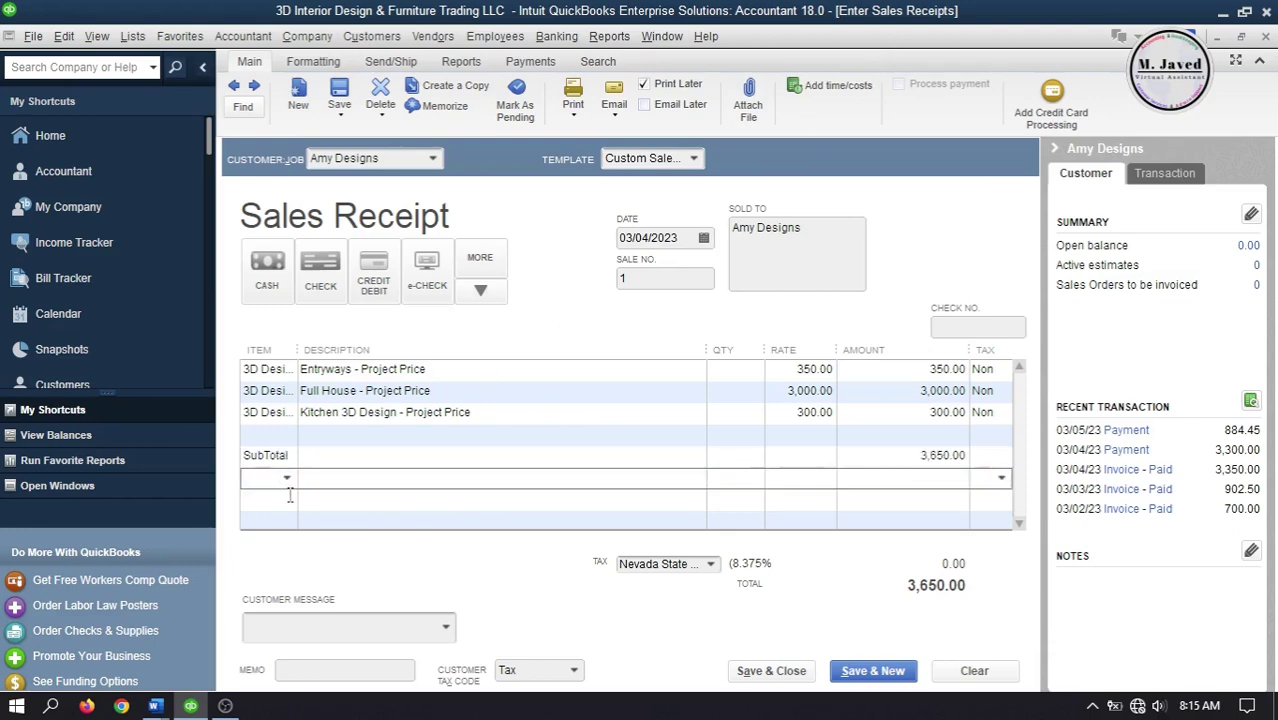
left_click(290, 500)
- Add the Discount item after the SubTotal at 5%, giving -182.50
type("Disc")
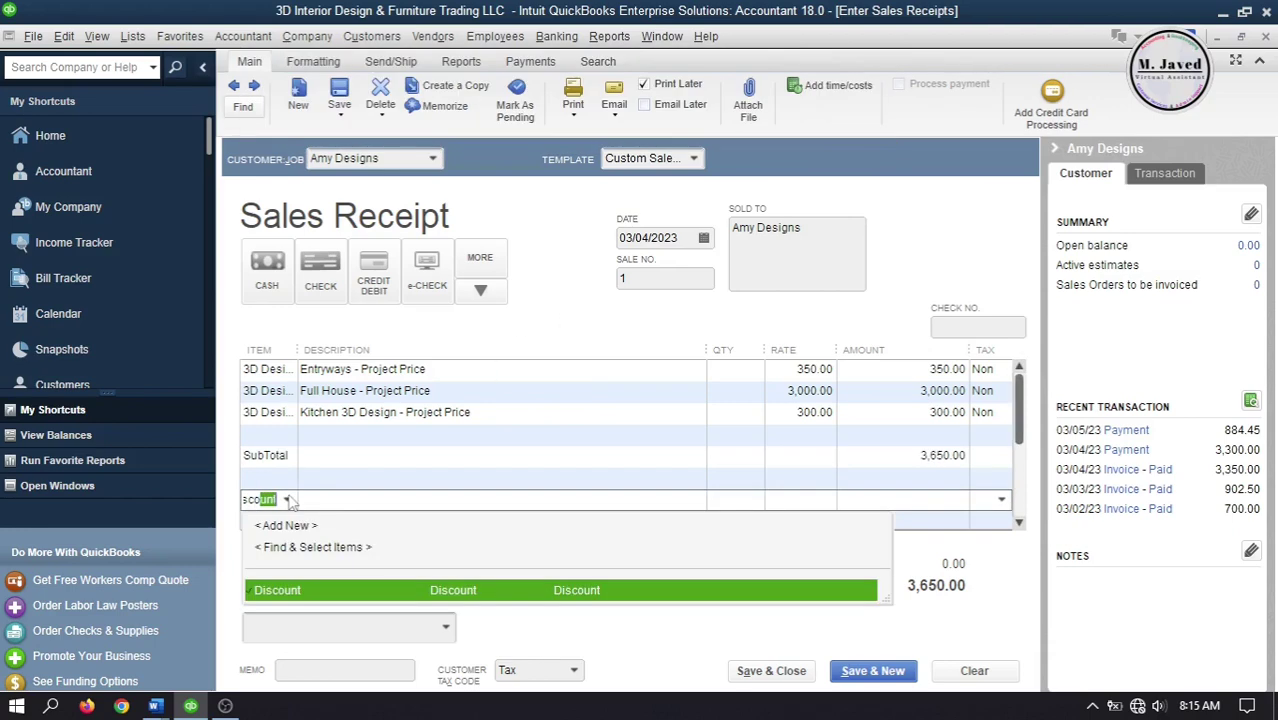
left_click(350, 498)
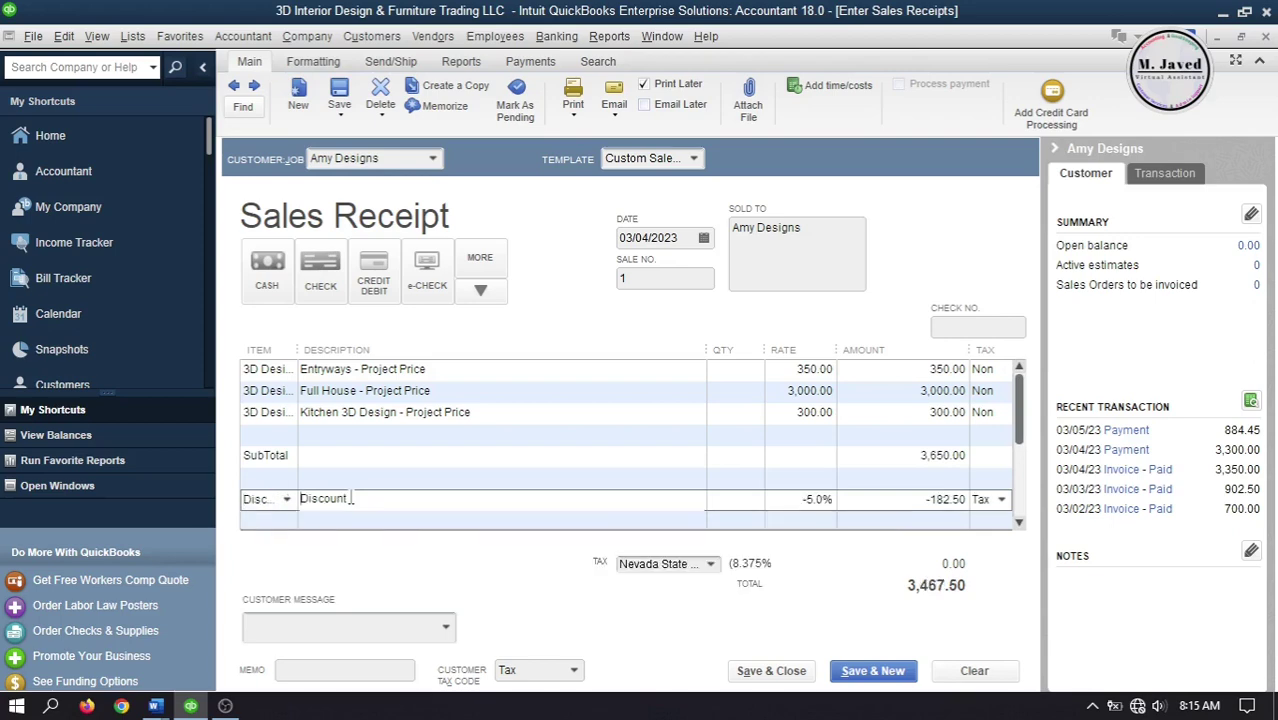
left_click(780, 499)
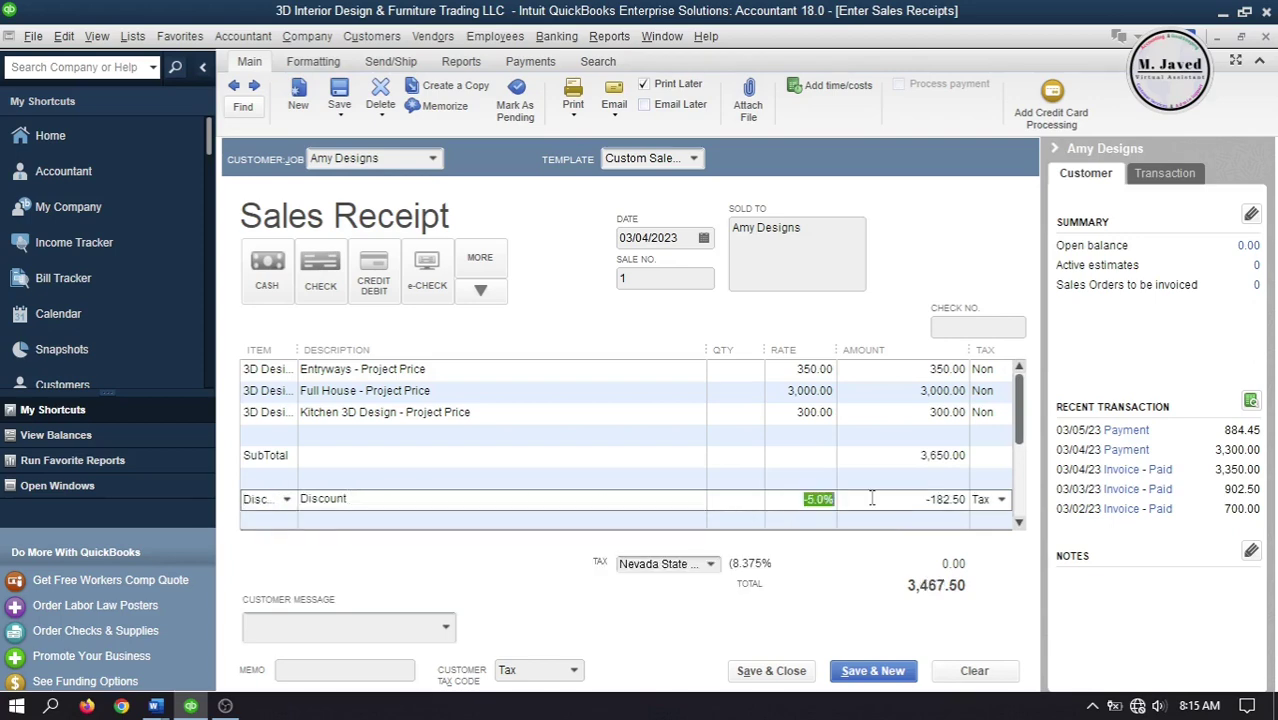
type("30")
left_click(652, 481)
left_click(782, 497)
type("5")
left_click(582, 472)
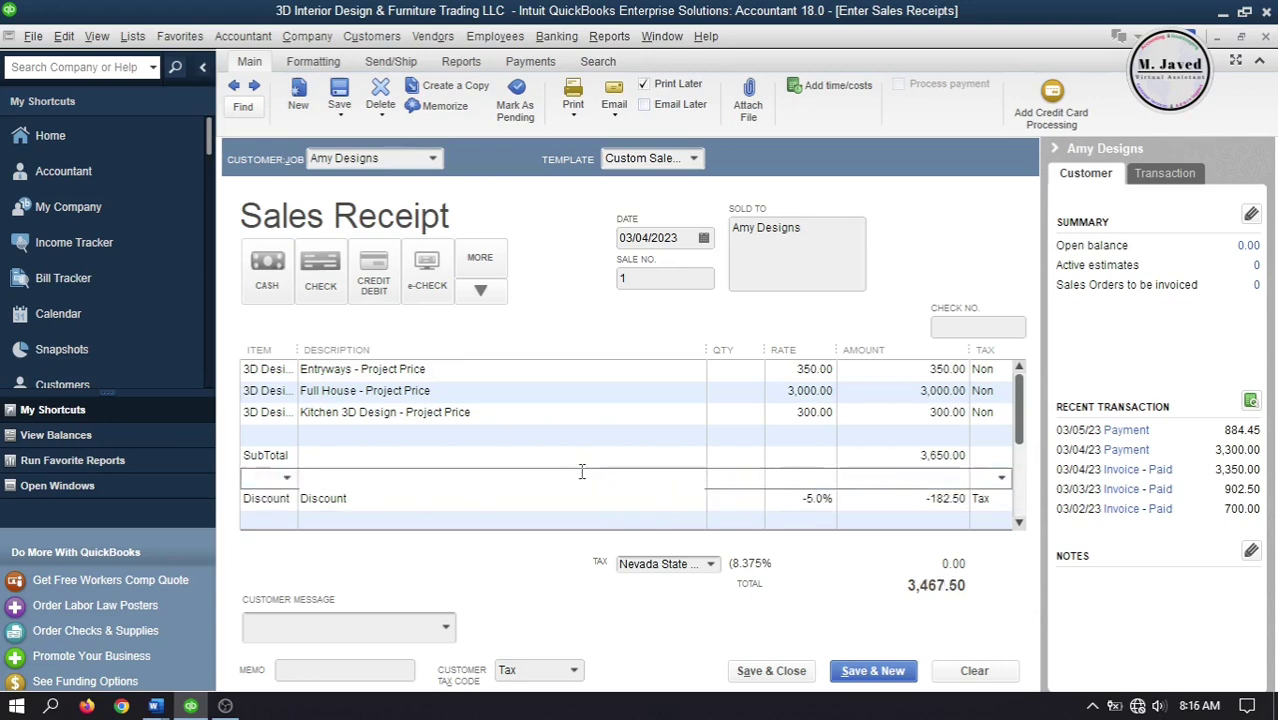
- Add the pleasure-working-with-you message, date 03/06/2023, check number 241, and save the receipt
left_click(445, 628)
left_click(355, 509)
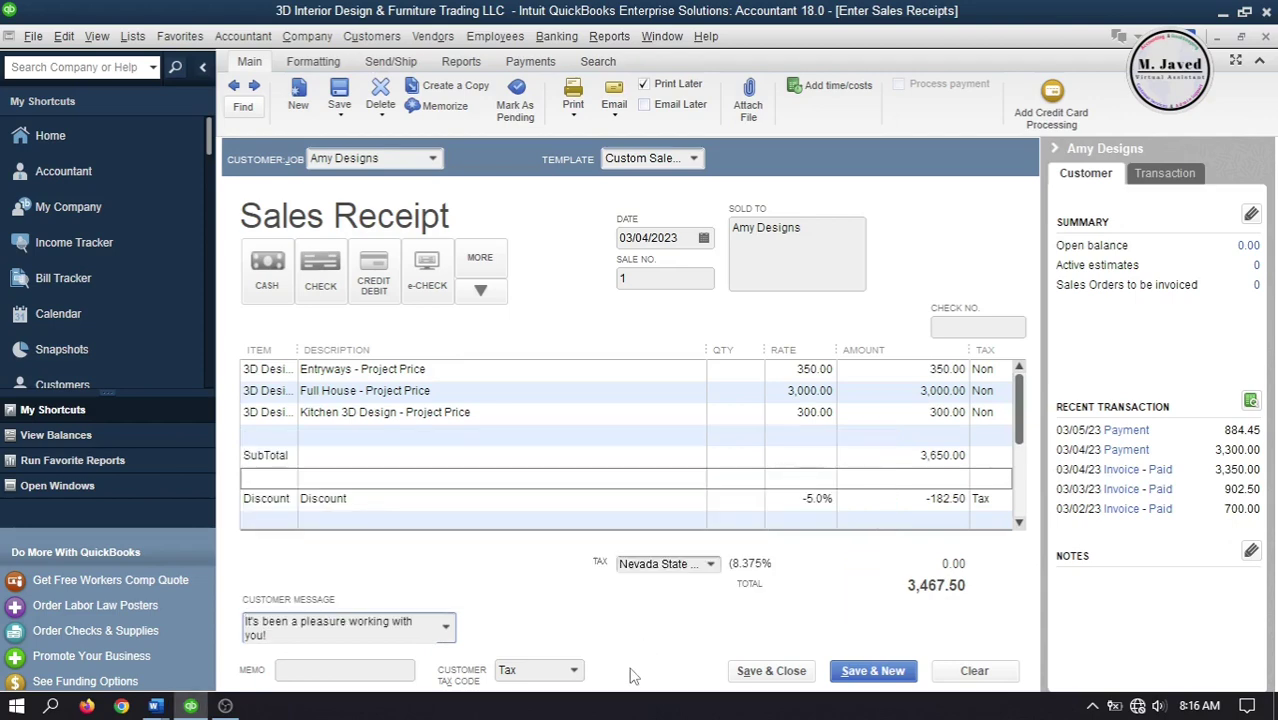
left_click(704, 238)
left_click(666, 350)
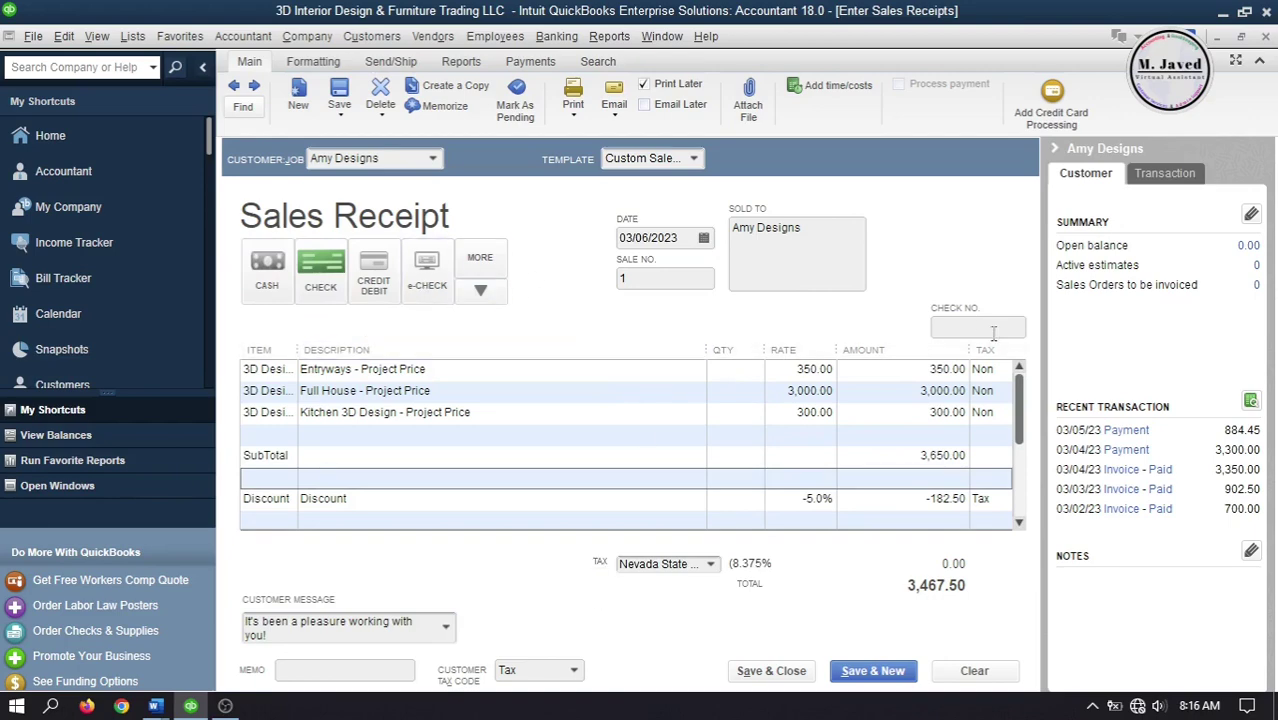
type("241")
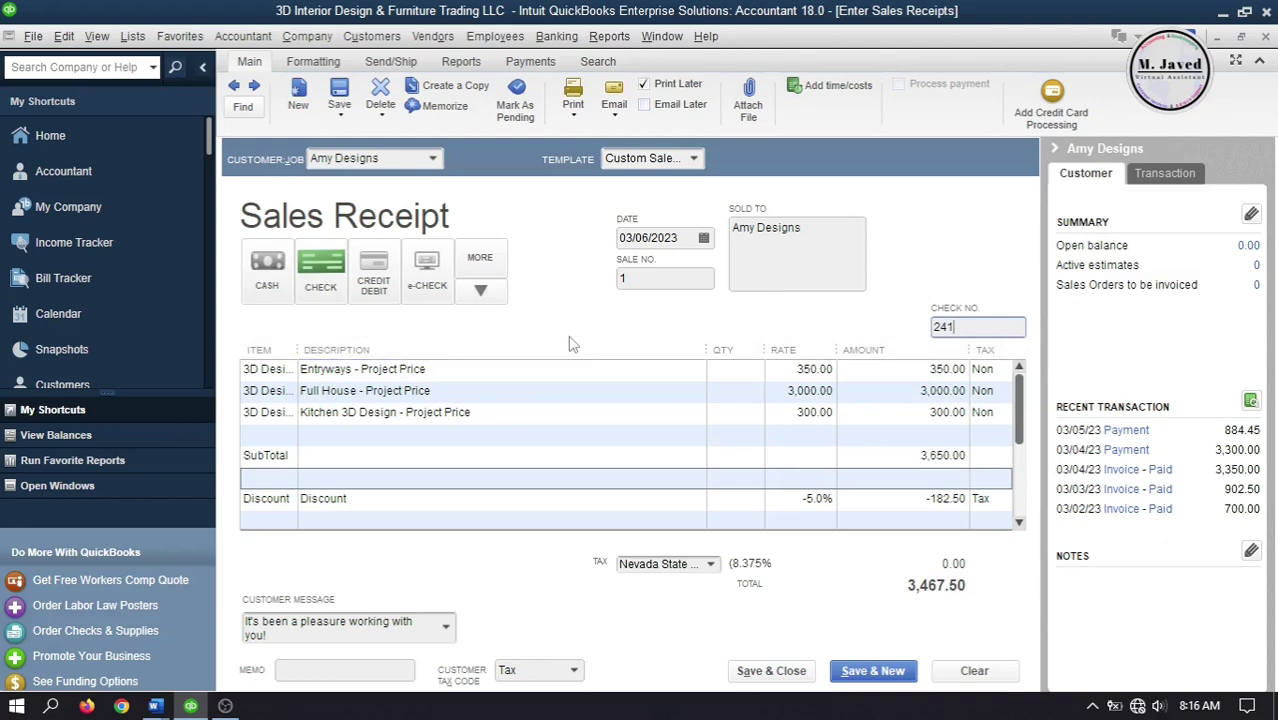
left_click(771, 672)
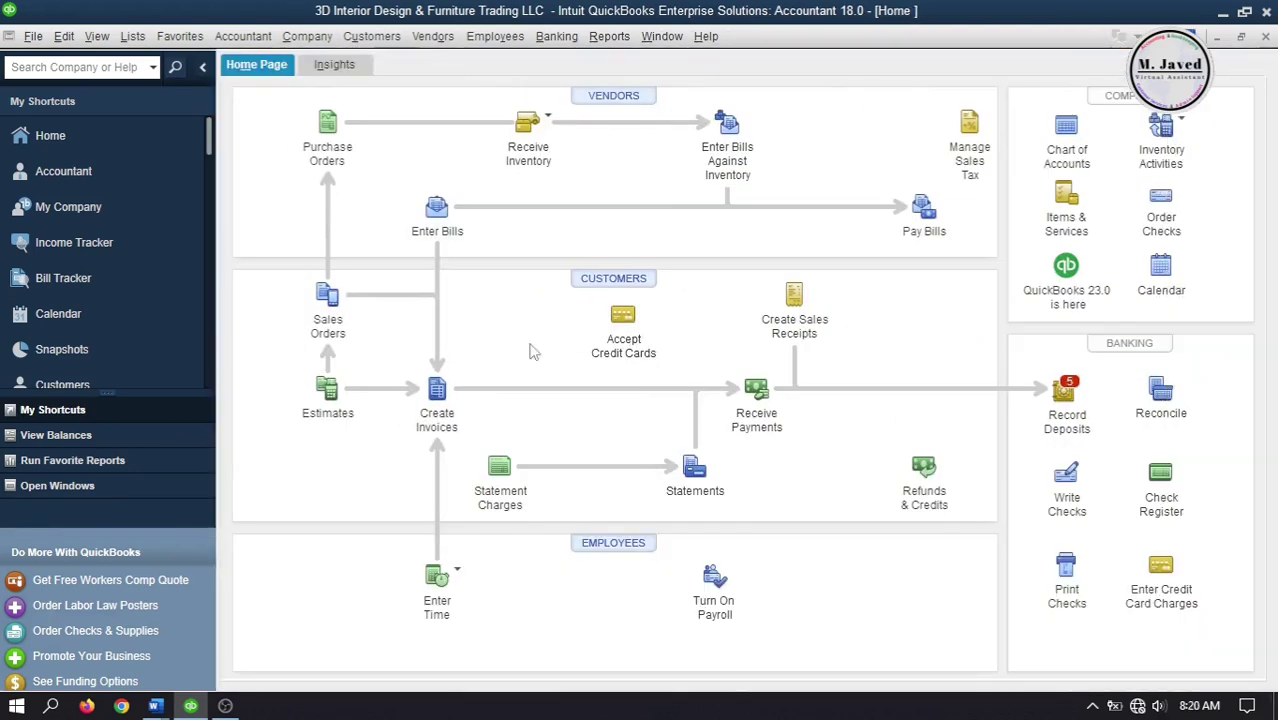
- Minimize the QuickBooks window to reveal the Windows desktop
left_click(1222, 18)
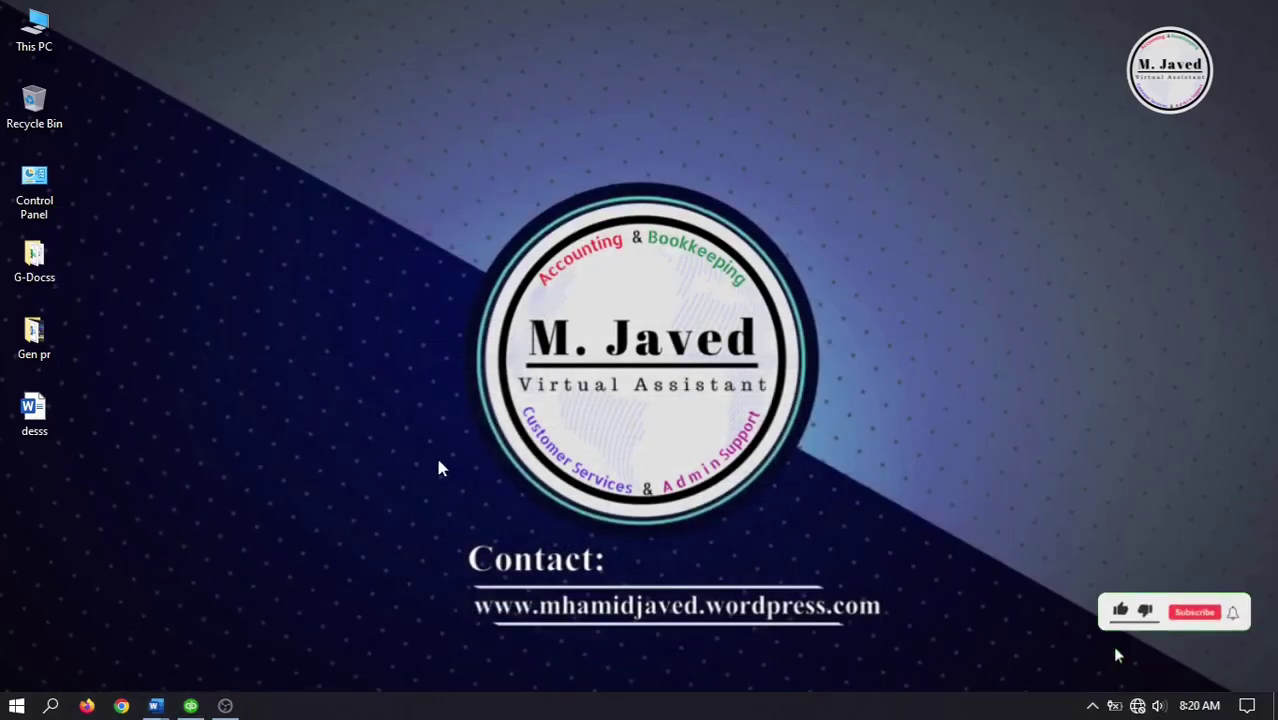